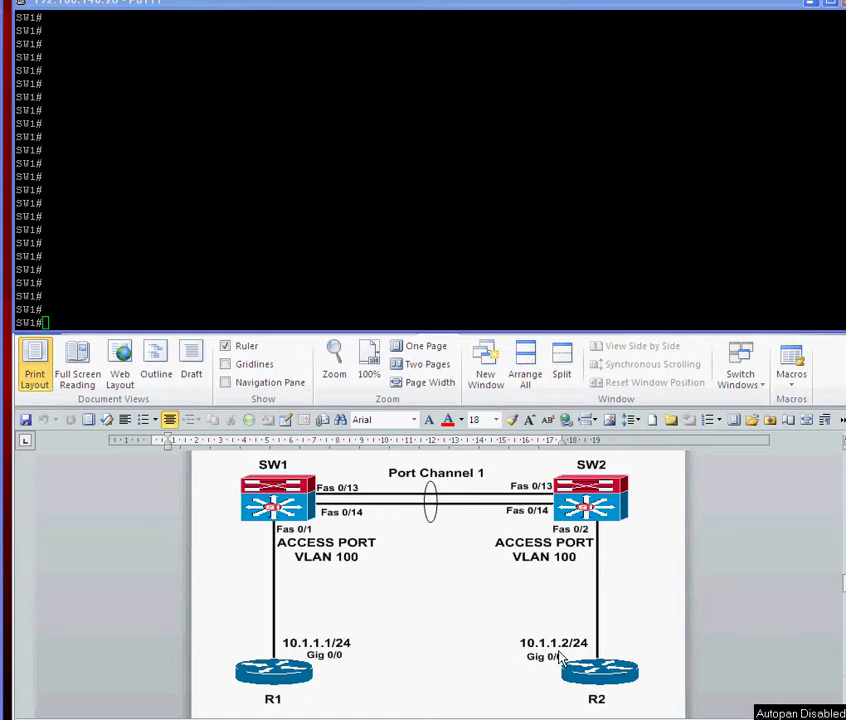
- Focus the PuTTY window showing SW1's privileged console prompt
left_click(430, 291)
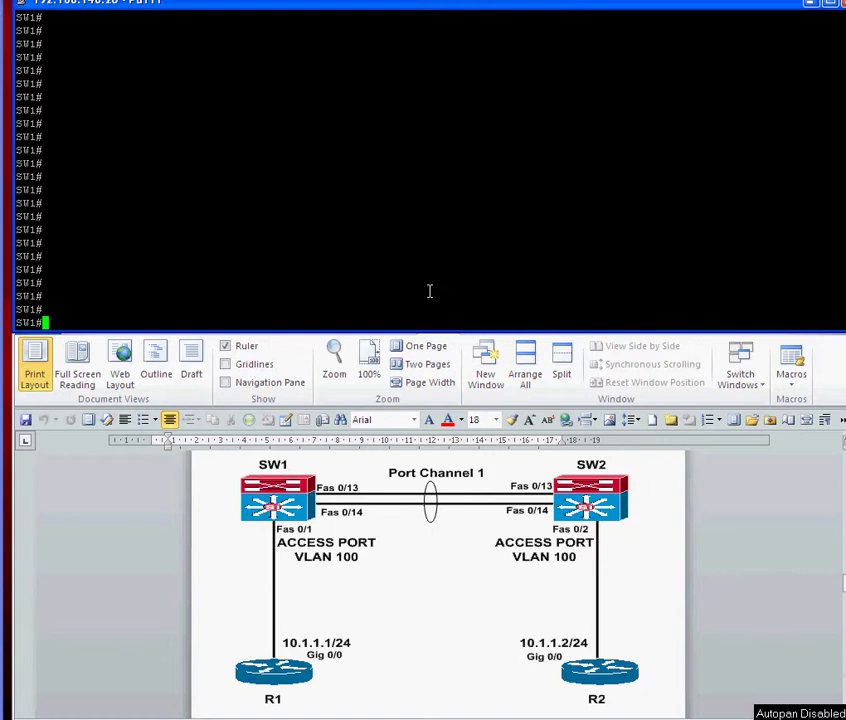
- Show SW1's running config for FastEthernet 0/13 and 0/14 to confirm they're unconfigured
type("sh run inter")
key("Tab")
type("fas")
key("Tab")
type("0/13")
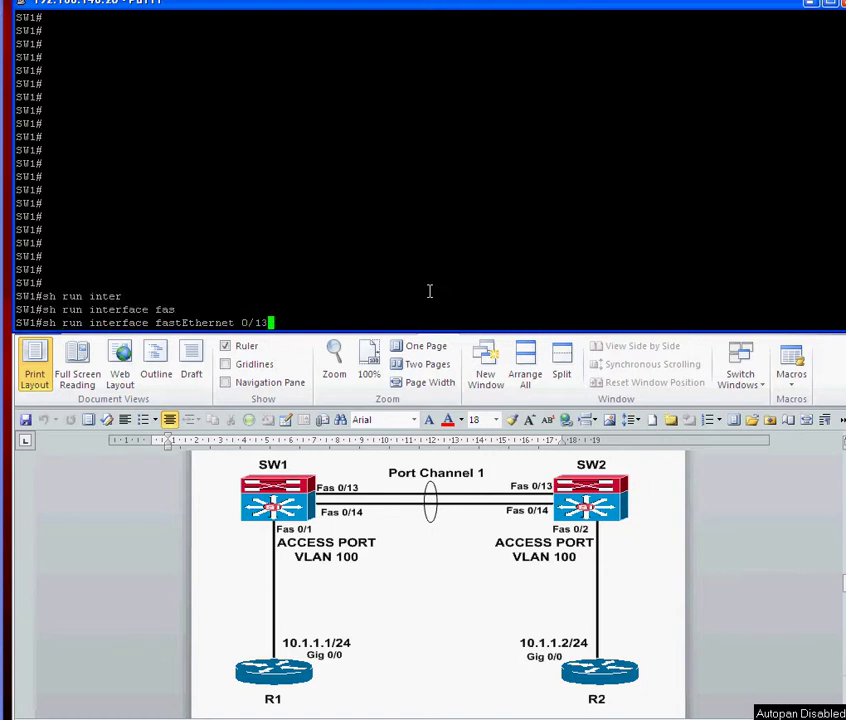
key("Return")
key("Up")
key("BackSpace")
type("4")
key("Return")
- Enter configuration mode and select interface range FastEthernet 0/13-14
type("conf t")
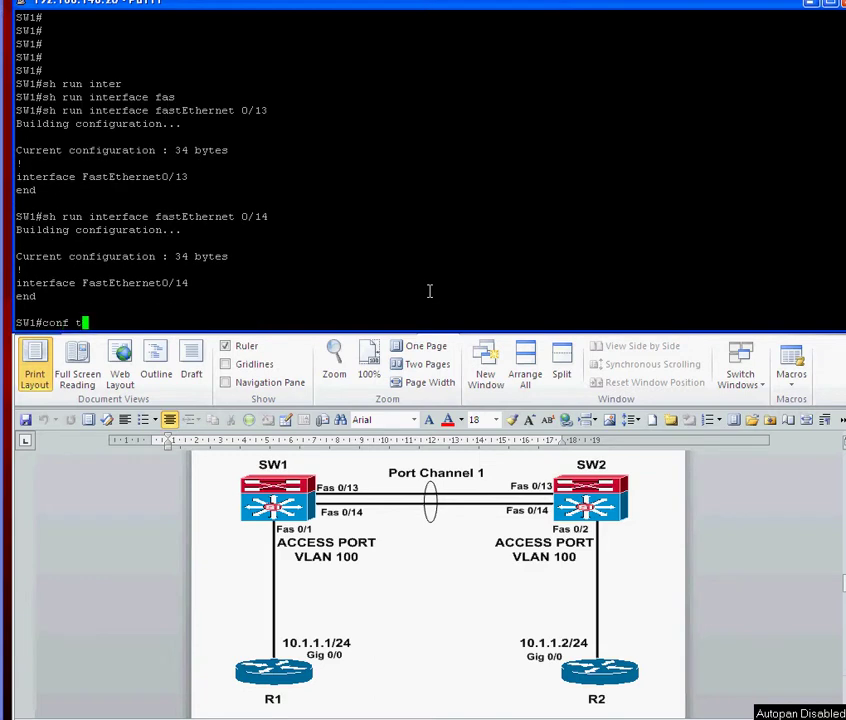
key("Return")
type("int ran")
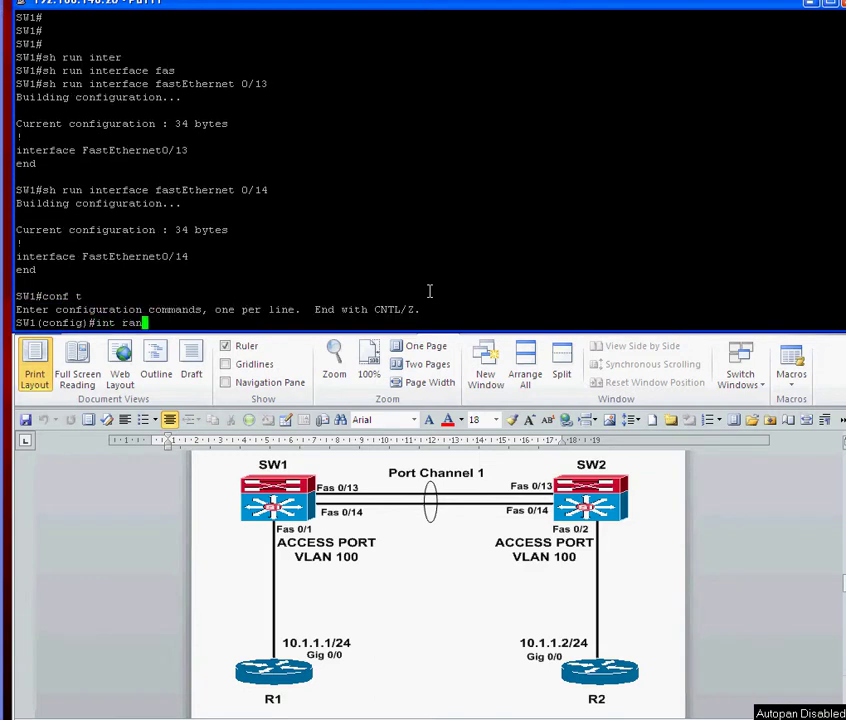
key("Tab")
type("fas")
key("Tab")
type("0/13-14")
key("Return")
- List the available 'channel-group 1 mode' options
type("cha")
key("Tab")
type("g")
key("Tab")
type("1 mod")
key("Tab")
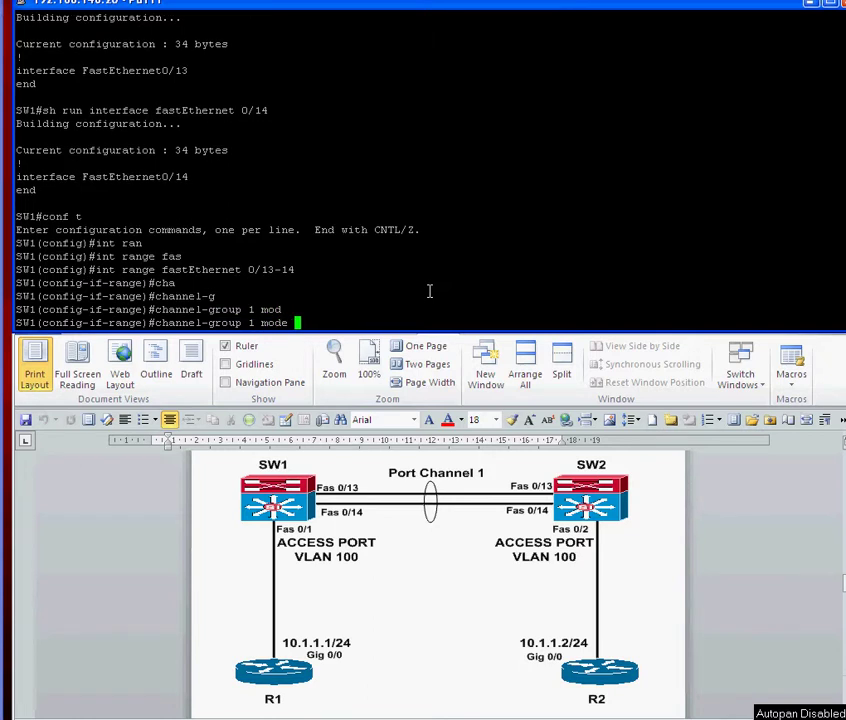
type("?")
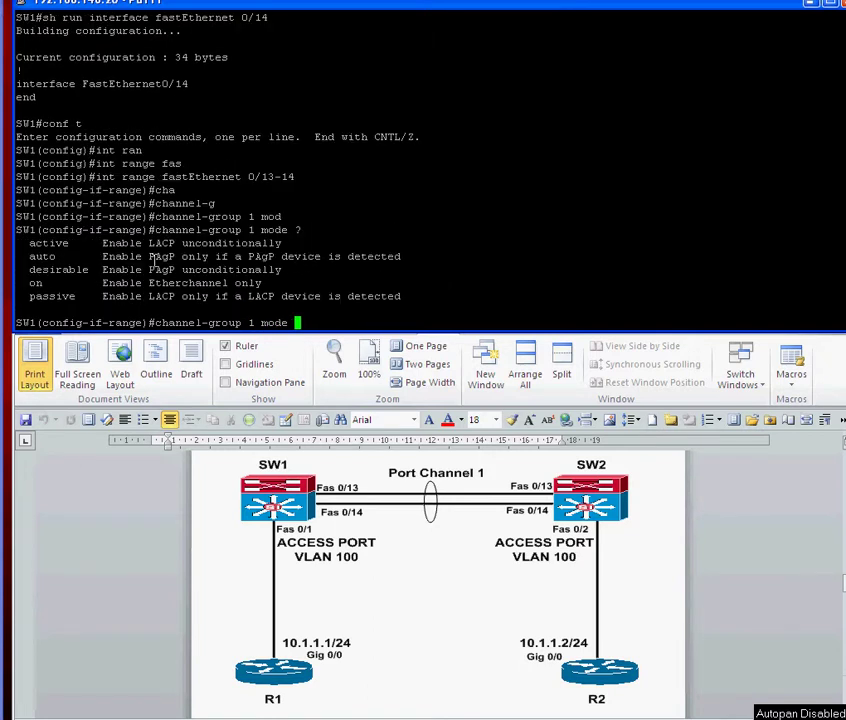
double_click(43, 243)
double_click(44, 296)
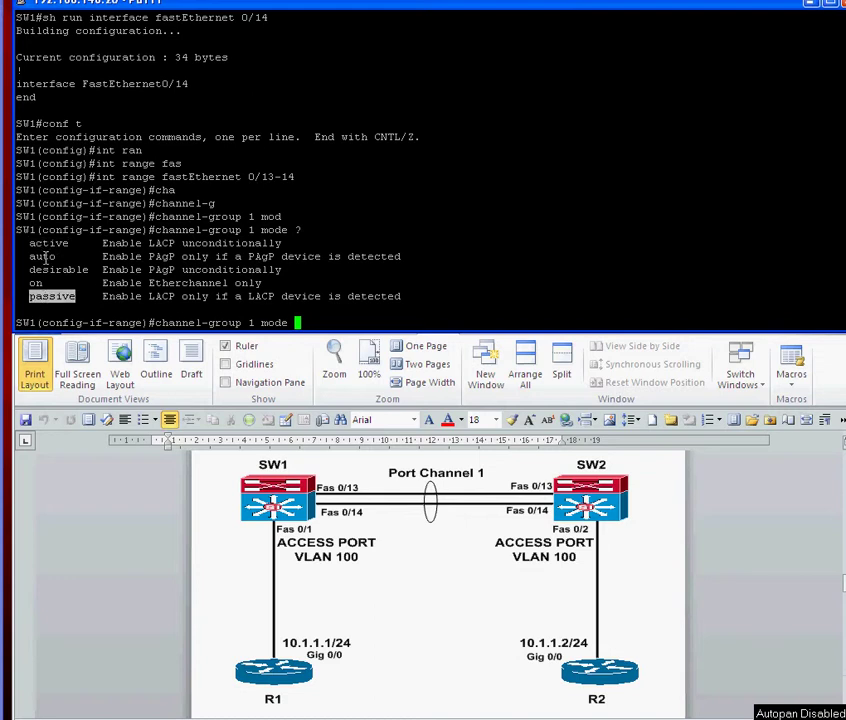
double_click(42, 257)
left_click(49, 271)
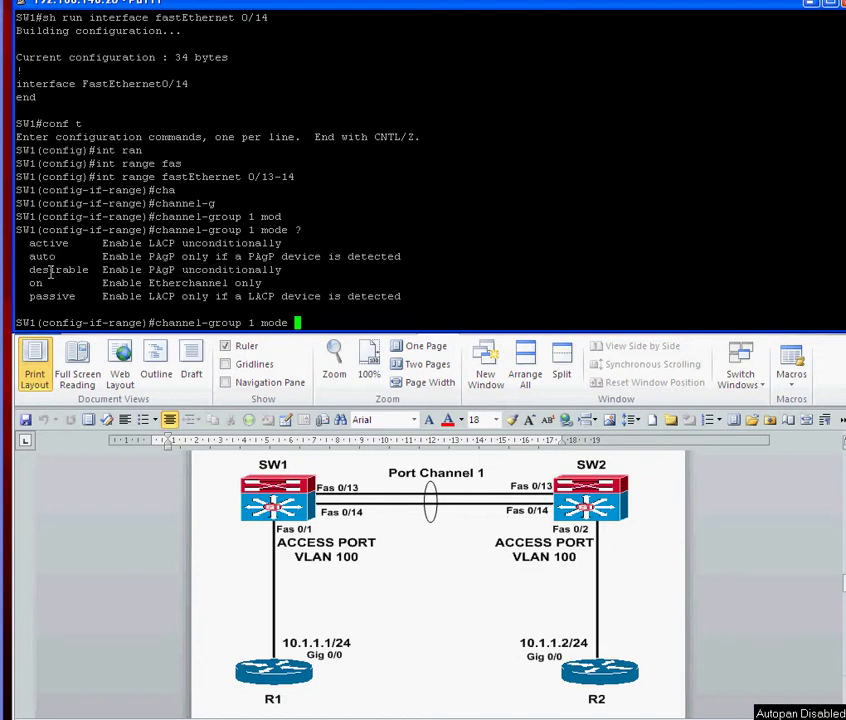
double_click(35, 283)
double_click(44, 243)
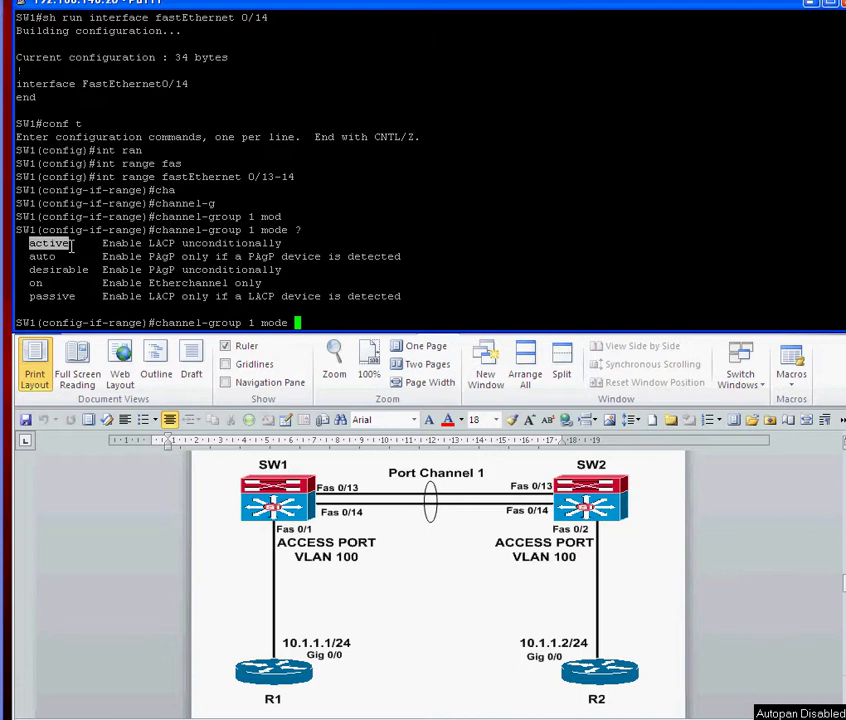
double_click(50, 296)
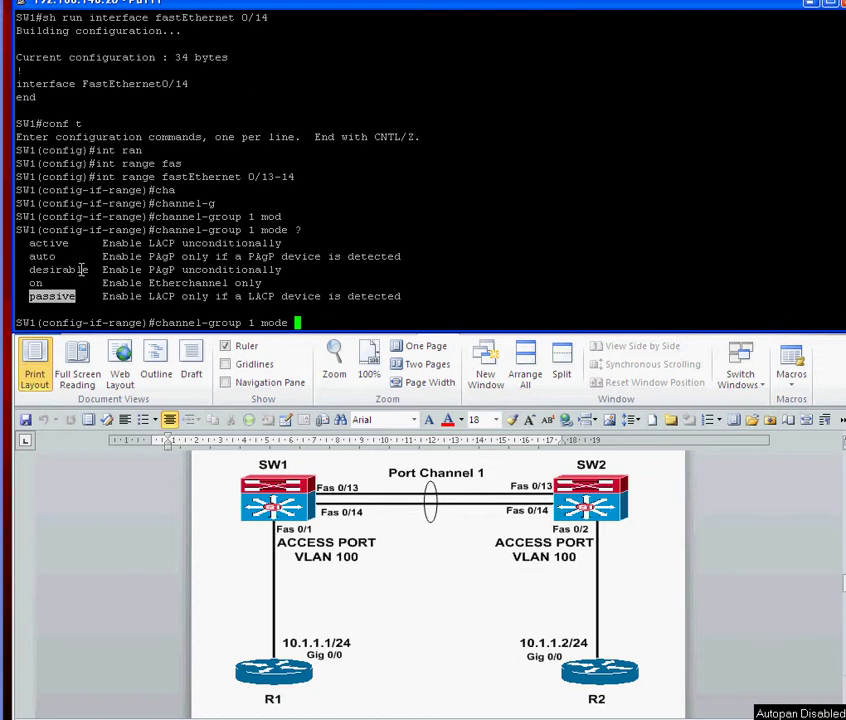
double_click(60, 243)
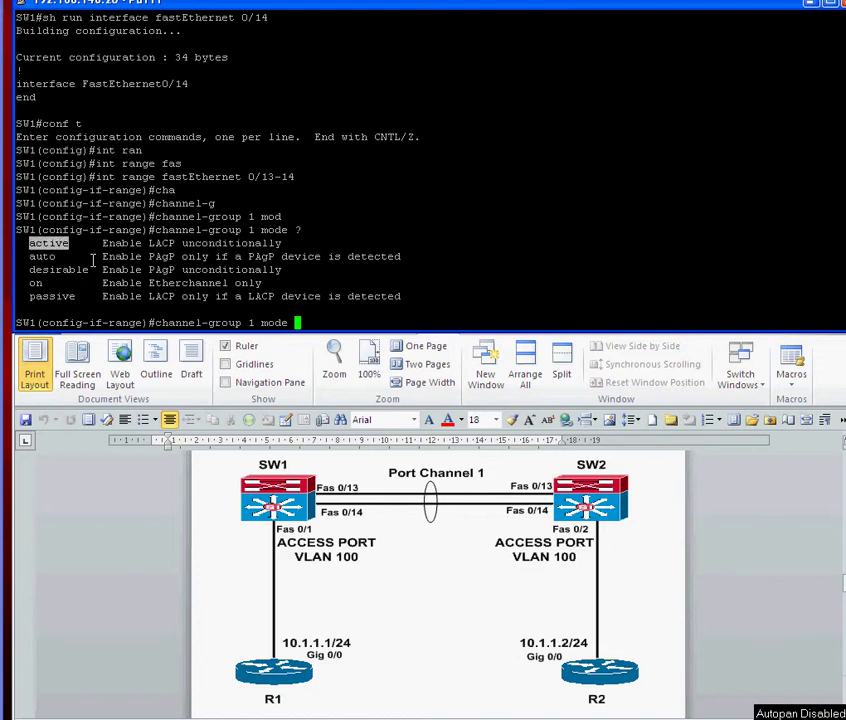
left_click(46, 298)
double_click(46, 298)
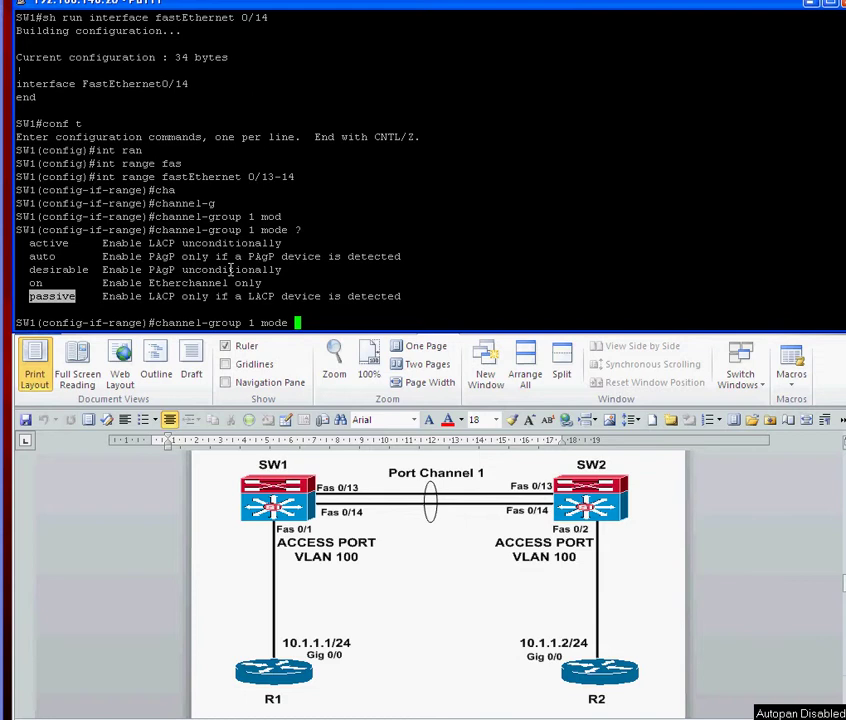
double_click(60, 243)
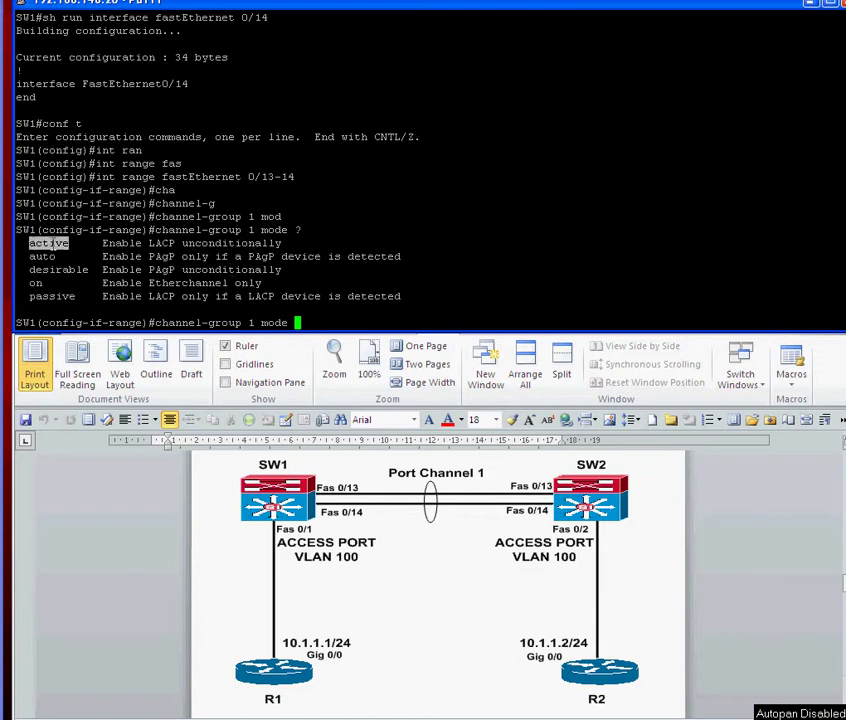
double_click(60, 296)
triple_click(33, 243)
left_click(438, 300)
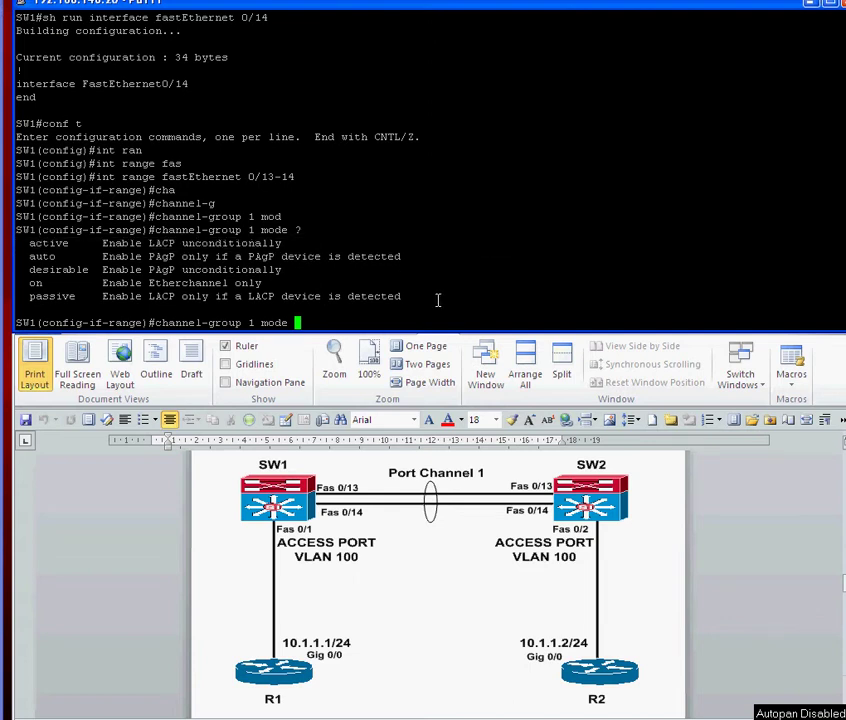
- Put Fa0/13-14 into channel-group 1 mode active (LACP)
type("act")
key("Tab")
key("Return")
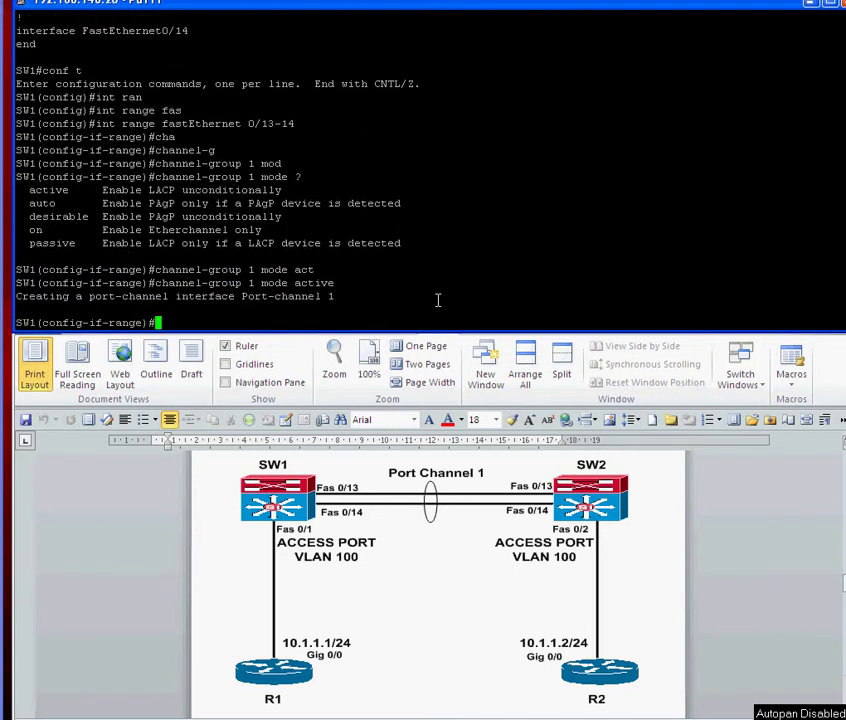
- On interface Port-channel 1, set switchport trunk encapsulation dot1q
type("int po 1")
key("Return")
type("sw")
key("Tab")
type("tr")
key("Tab")
type("e")
key("Tab")
type("d")
key("Tab")
key("Return")
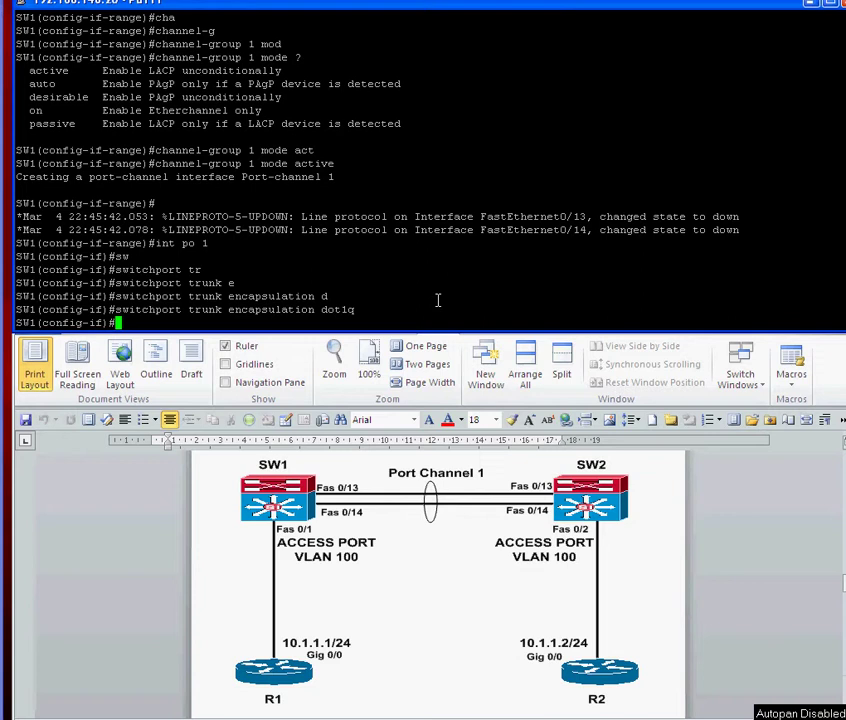
- Set Port-channel 1 to switchport mode trunk and exit configuration mode
type("sw")
key("Tab")
type("mod")
key("Tab")
type("tr")
key("Tab")
key("Return")
key("ctrl+z")
- Show the running config of FastEthernet 0/13
type("sh run inter")
key("Tab")
type("fas")
key("Tab")
type("0/13")
key("Return")
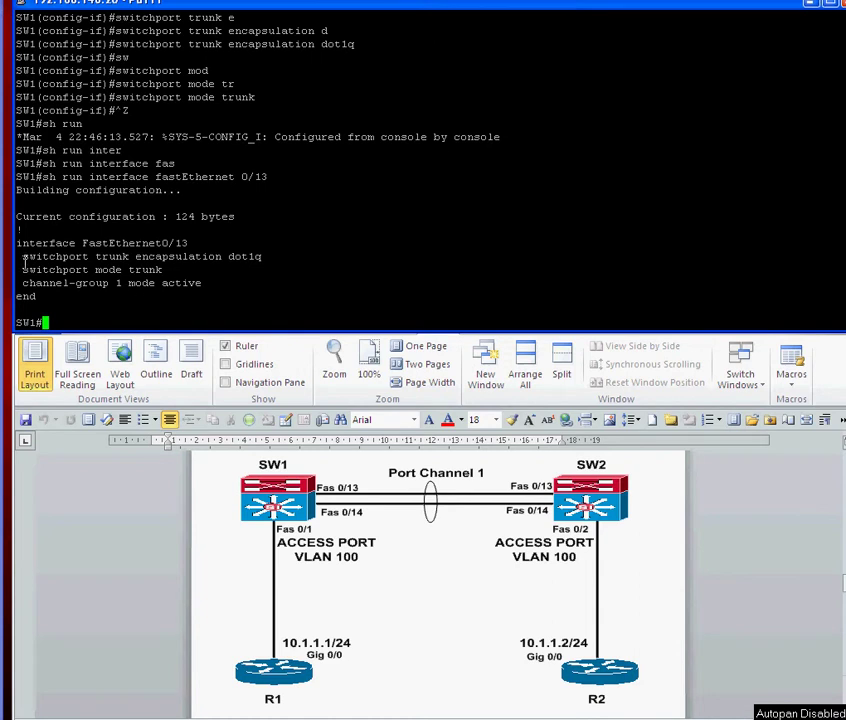
- Highlight Fa0/13's inherited trunk lines, then show Fa0/14's running config
left_click_drag(23, 256, 209, 271)
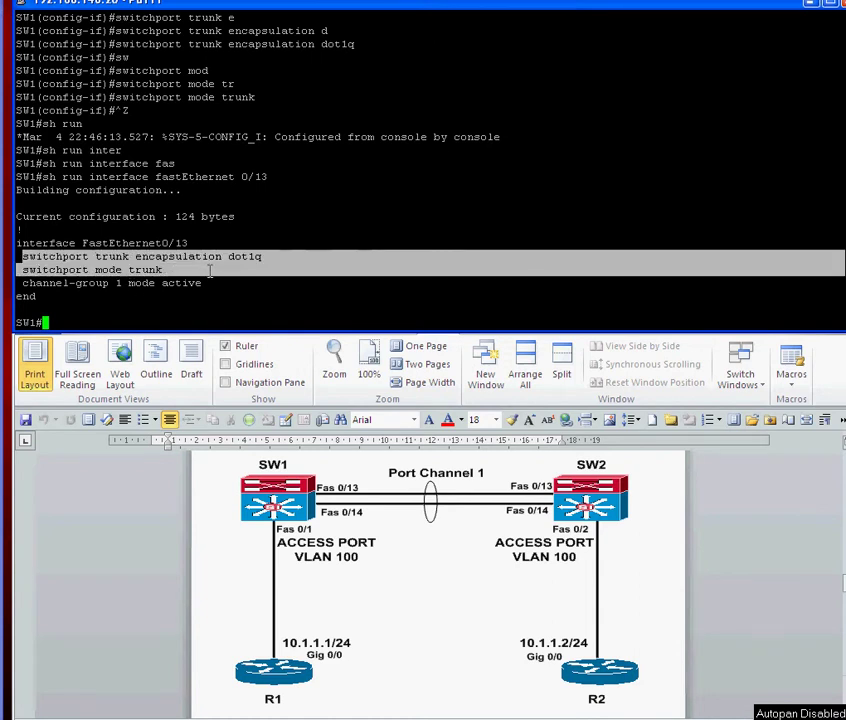
left_click(224, 310)
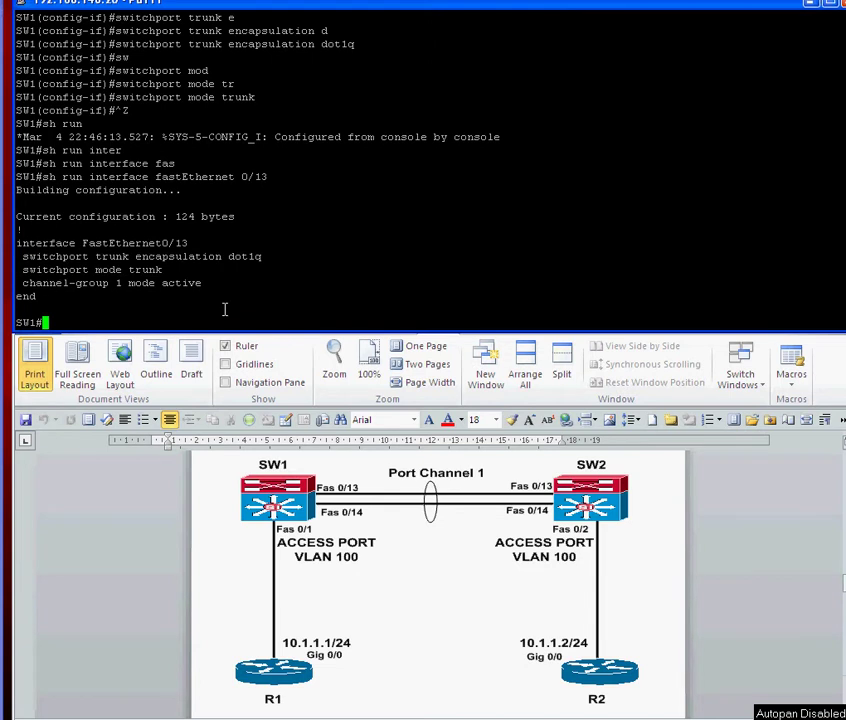
key("Up")
key("BackSpace")
type("4")
key("Return")
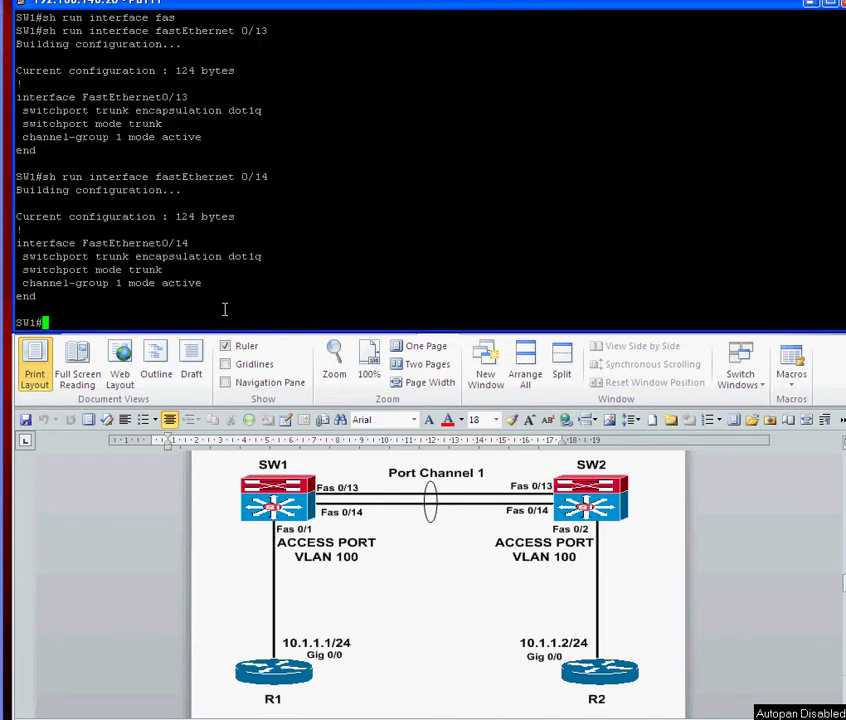
- Show Port-channel 1's running config and the EtherChannel summary
type("sh run int po 1")
key("Return")
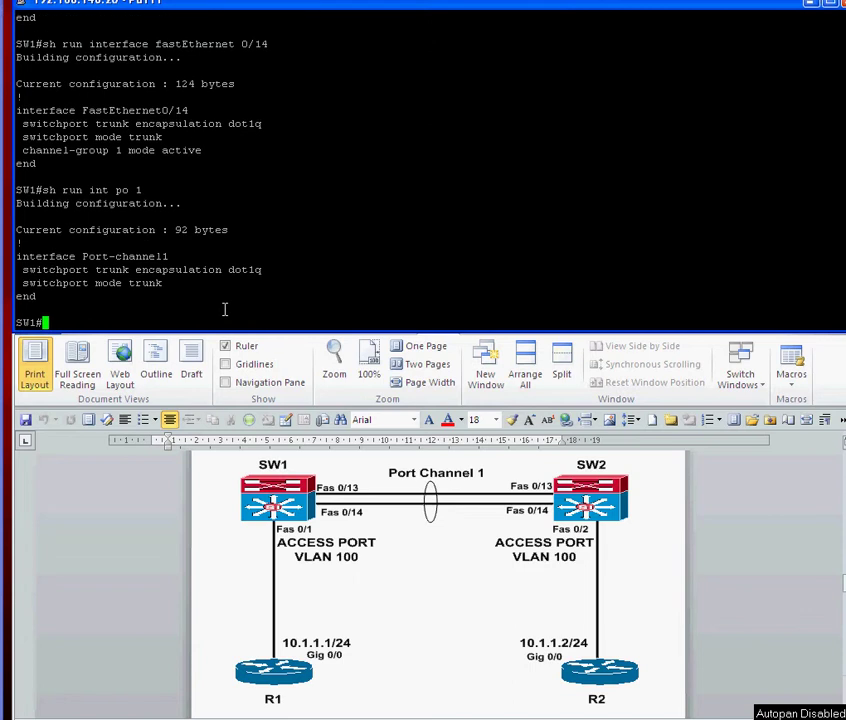
type("sh eth")
key("Tab")
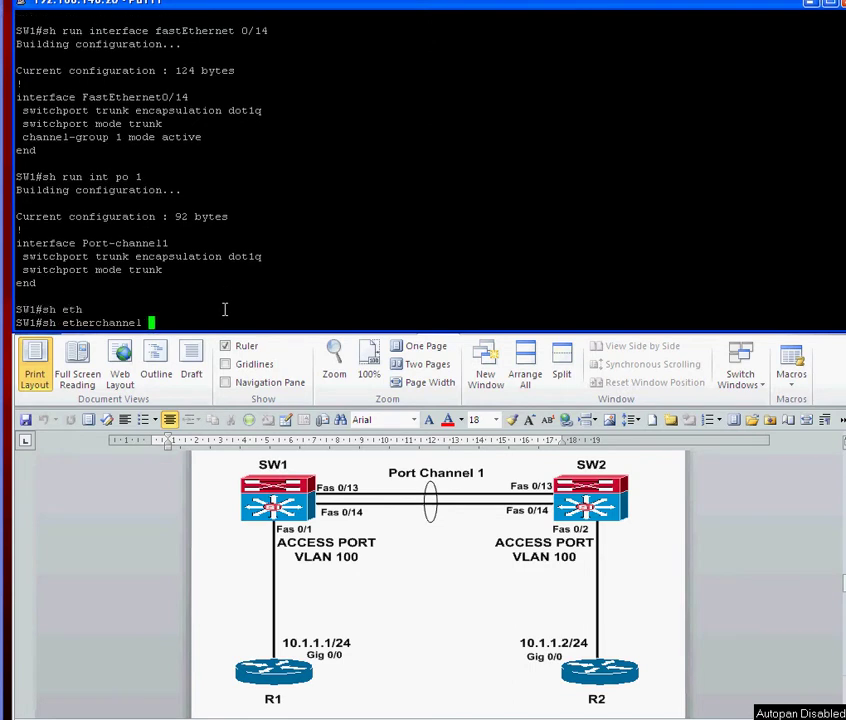
type("sum")
key("Tab")
key("Return")
- Highlight the member ports' 'w' waiting flag and LACP as the protocol
left_click_drag(235, 296, 388, 302)
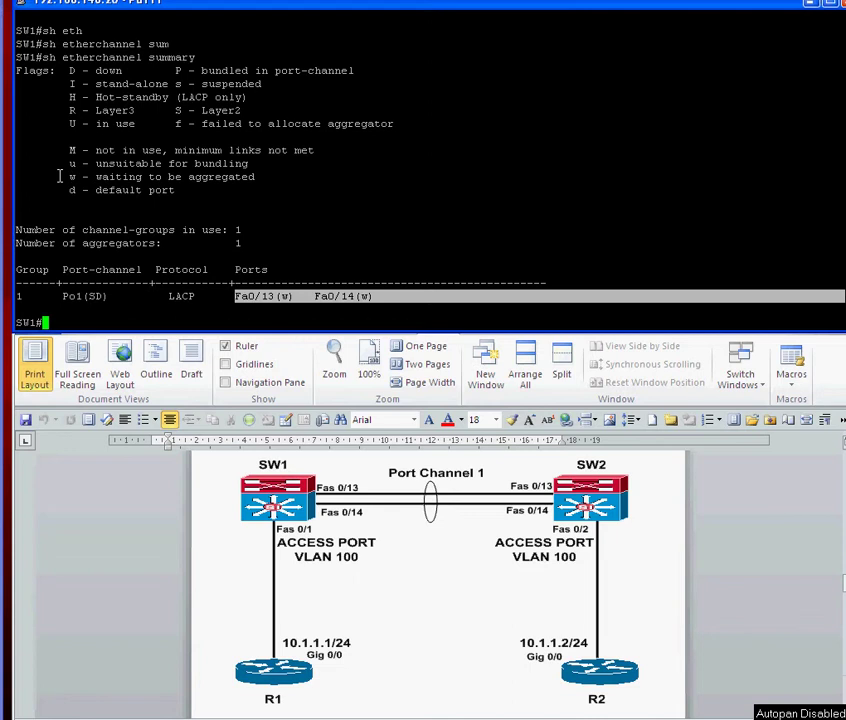
left_click_drag(56, 177, 276, 177)
left_click(280, 187)
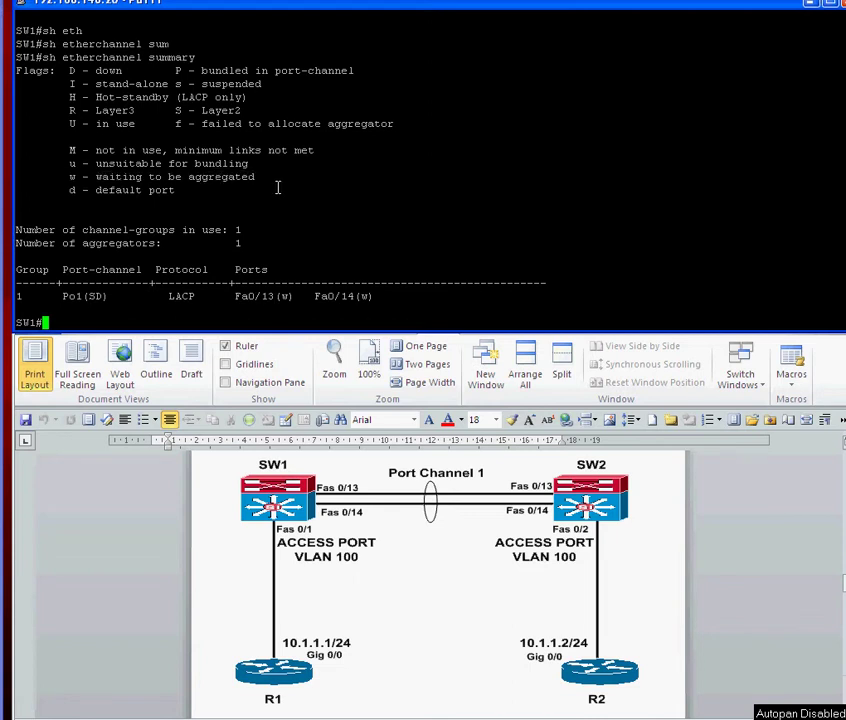
double_click(165, 270)
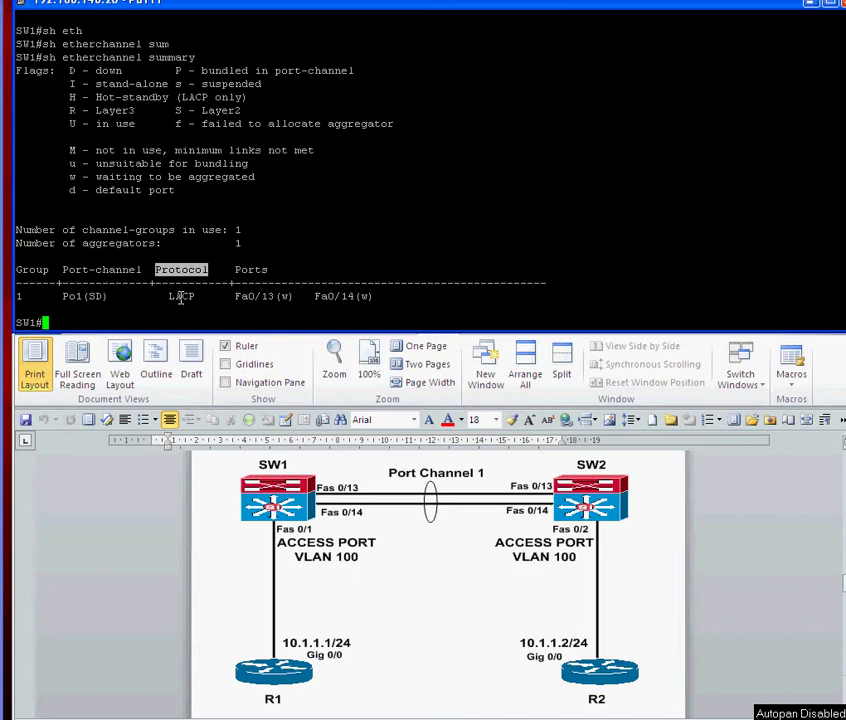
double_click(180, 297)
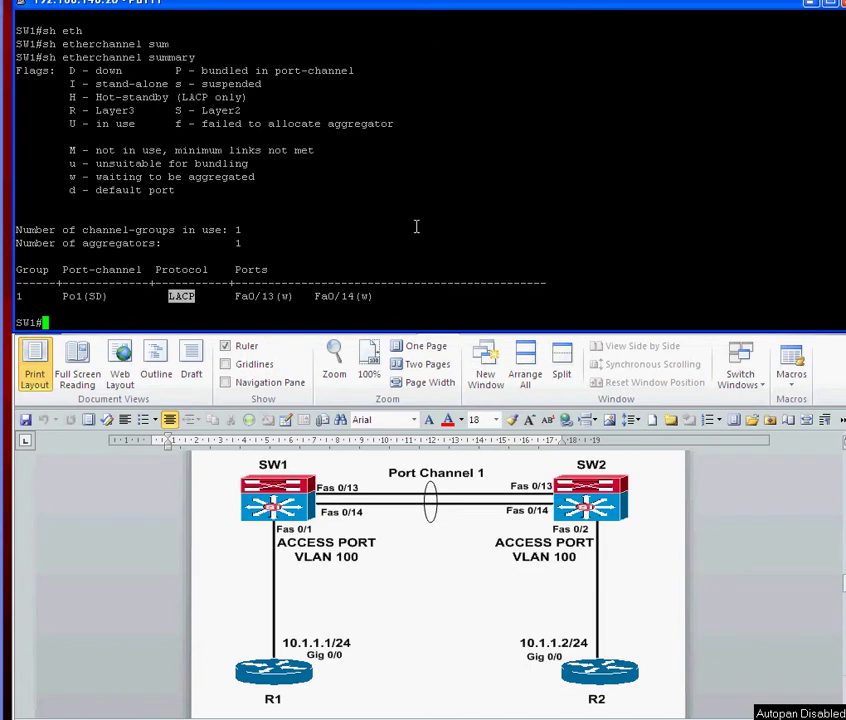
left_click(454, 301)
- Switch from SW1 to the SW2 console session (connection 2)
key("ctrl+shift+6")
key("x")
type("2")
key("Return")
key("Return")
- Show SW2's running config for FastEthernet 0/13 and 0/14
type("sh run inter")
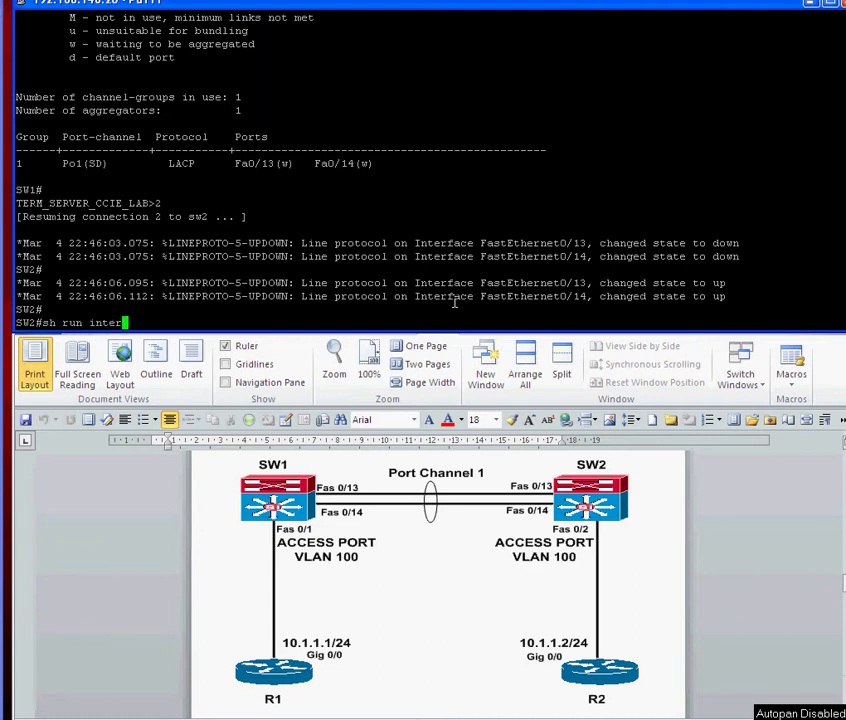
key("Tab")
type("fas")
key("Tab")
type("0/13")
key("Return")
key("Up")
key("BackSpace")
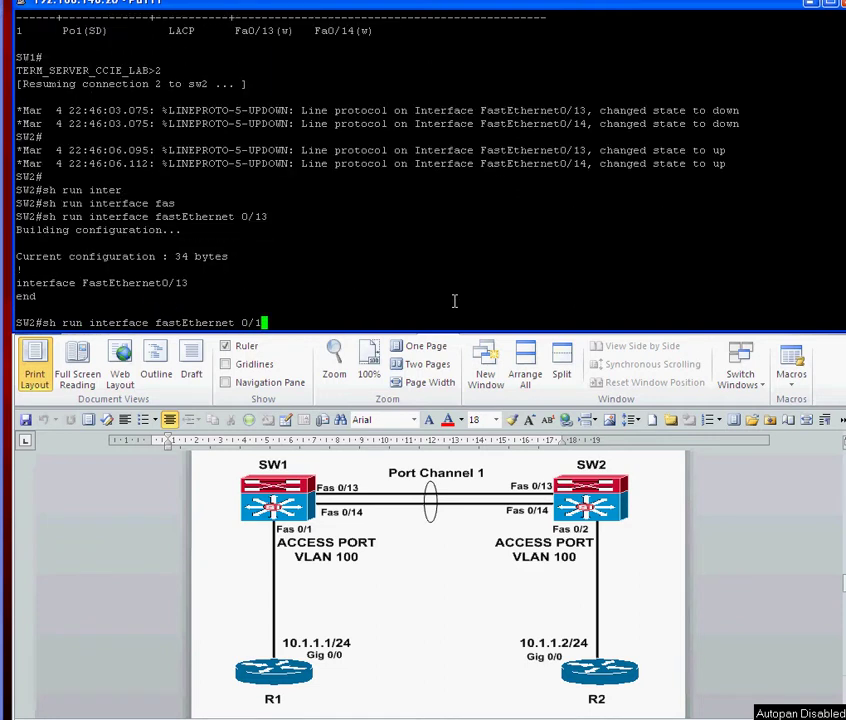
type("4")
key("Return")
- Enter configuration mode and select interface range FastEthernet 0/13-14 on SW2
type("conf t")
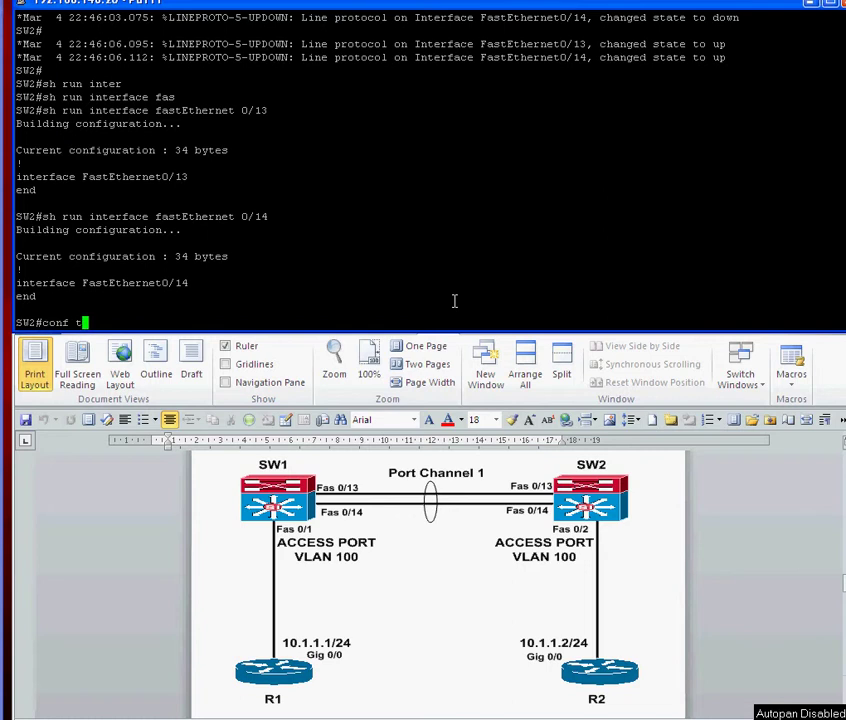
key("Return")
type("int ra")
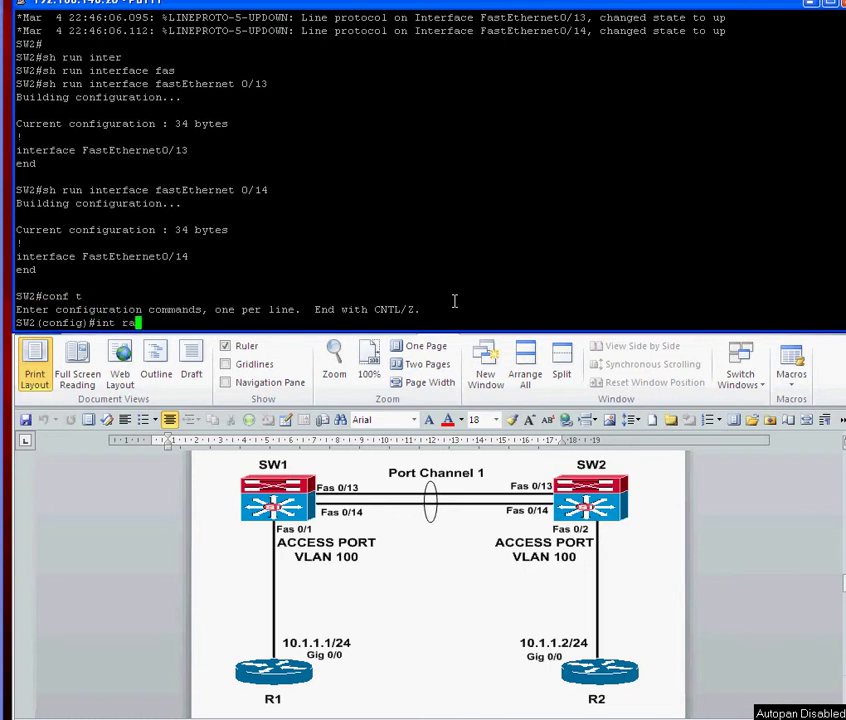
type("n")
key("Tab")
type("fas")
key("Tab")
type("0/13-14")
key("Return")
- List channel-group 1 modes, then add the ports in passive LACP mode
type("chan")
key("Tab")
type("g")
key("Tab")
type("1 mod")
key("Tab")
type("?")
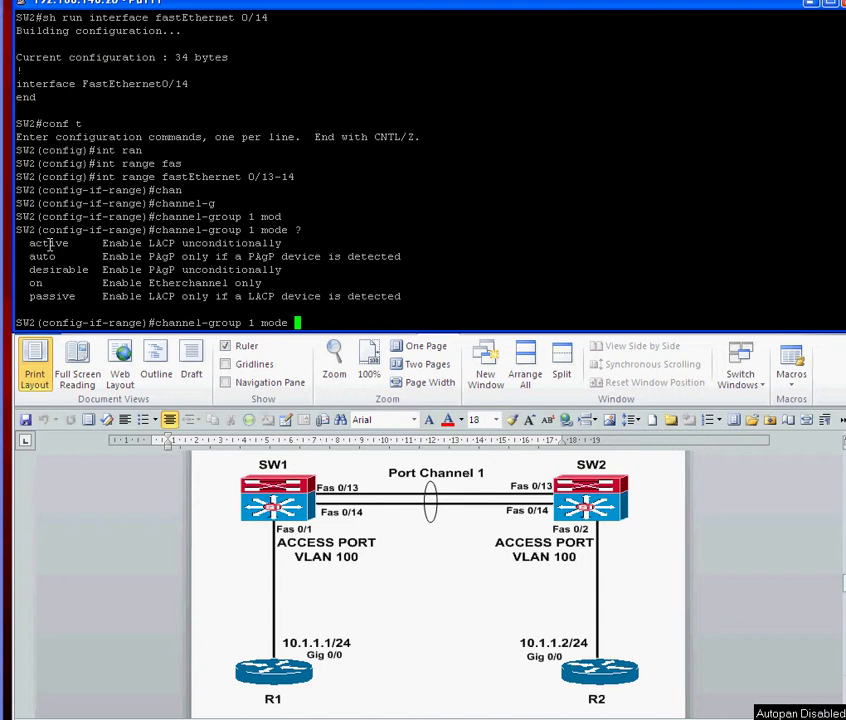
double_click(48, 243)
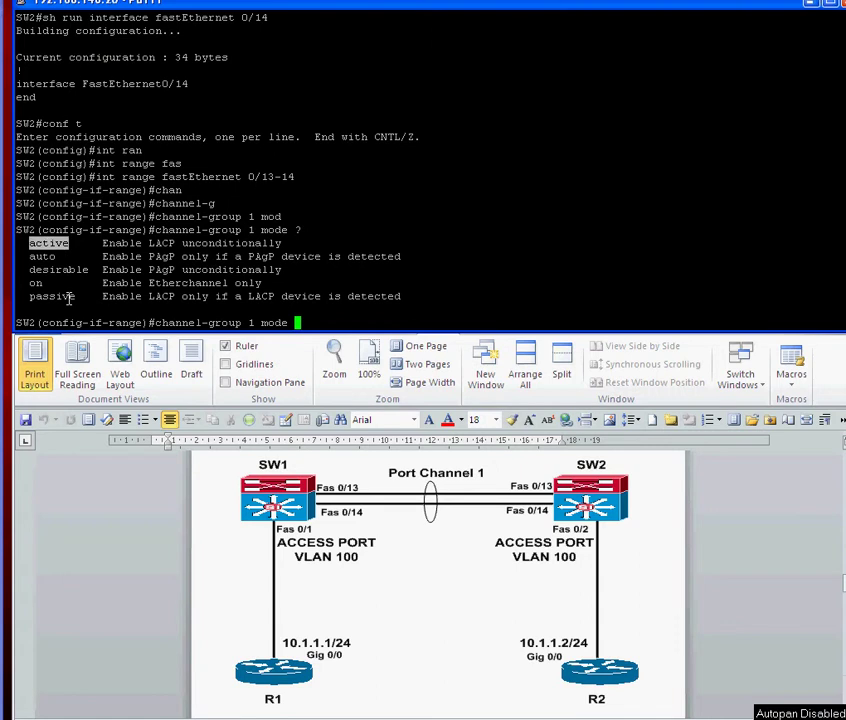
double_click(62, 297)
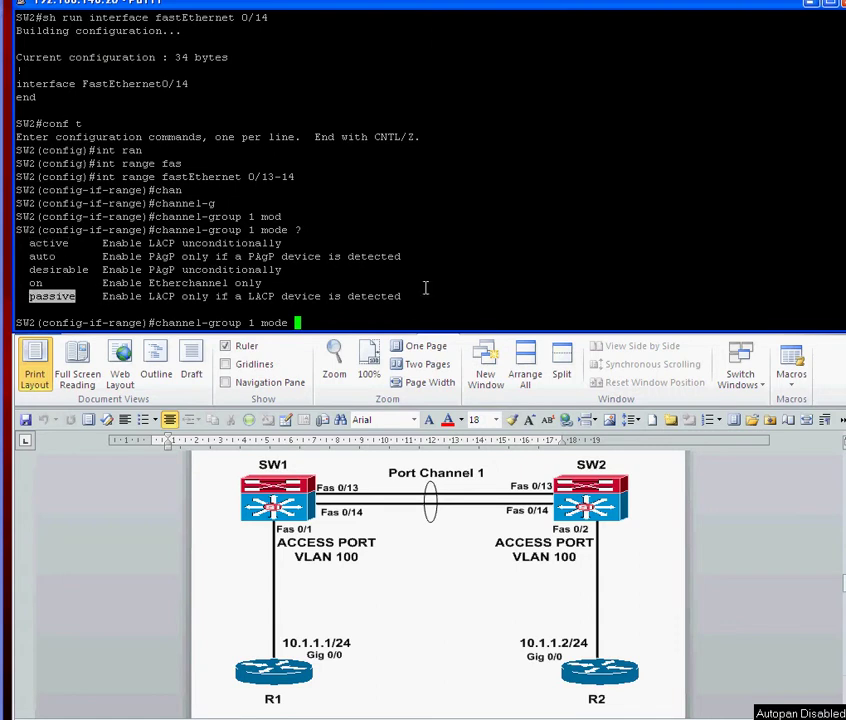
type("pas")
key("Tab")
key("Return")
- On interface Port-channel 1, set switchport trunk encapsulation dot1q
type("exit")
key("Return")
type("int po 1")
key("Return")
type("sw")
key("Tab")
type("tr")
key("Tab")
type("e")
key("Tab")
type("d")
key("Tab")
key("Return")
- Set Port-channel 1 to switchport mode trunk and exit configuration mode
type("sw")
key("Tab")
type("mod")
key("Tab")
type("tr")
key("Tab")
key("Return")
key("ctrl+z")
- Show SW2's EtherChannel summary
type("sh eth")
key("Tab")
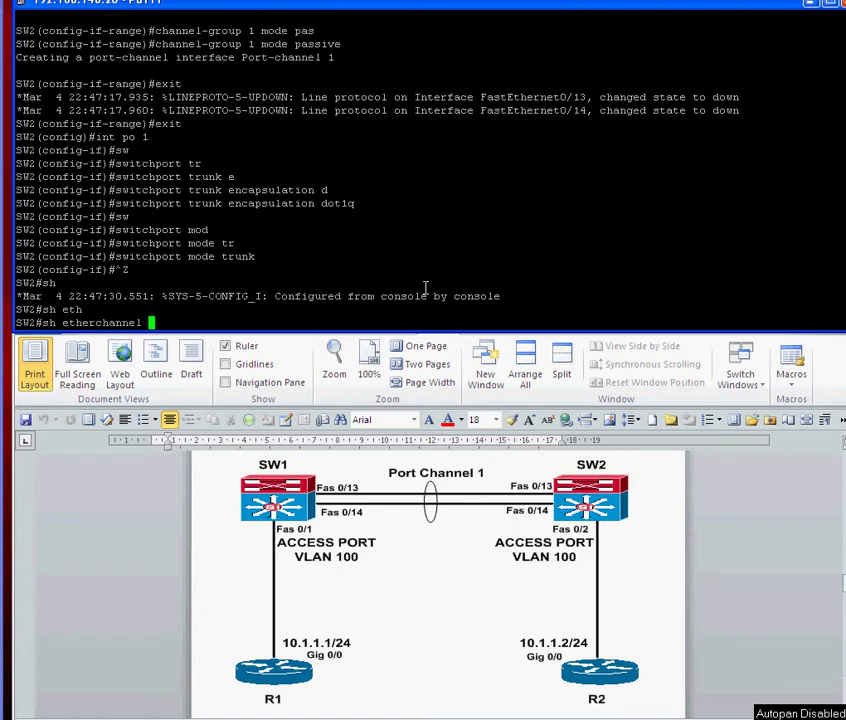
type("sum")
key("Tab")
key("Return")
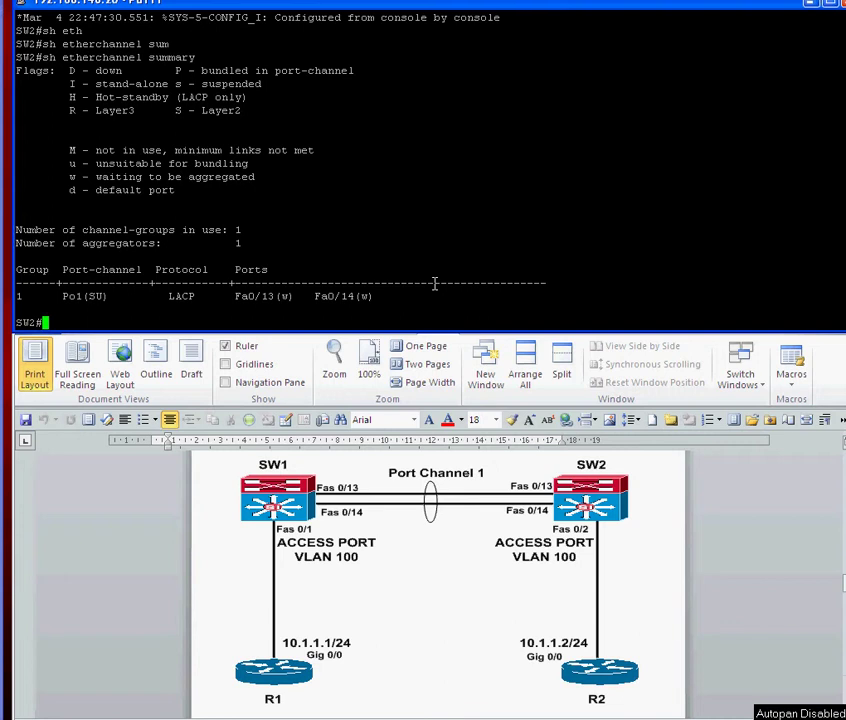
- Show SW2's running config for Fa0/13 and Fa0/14 to confirm trunk and passive channel-group 1
key("Return")
key("Return")
type("sh ")
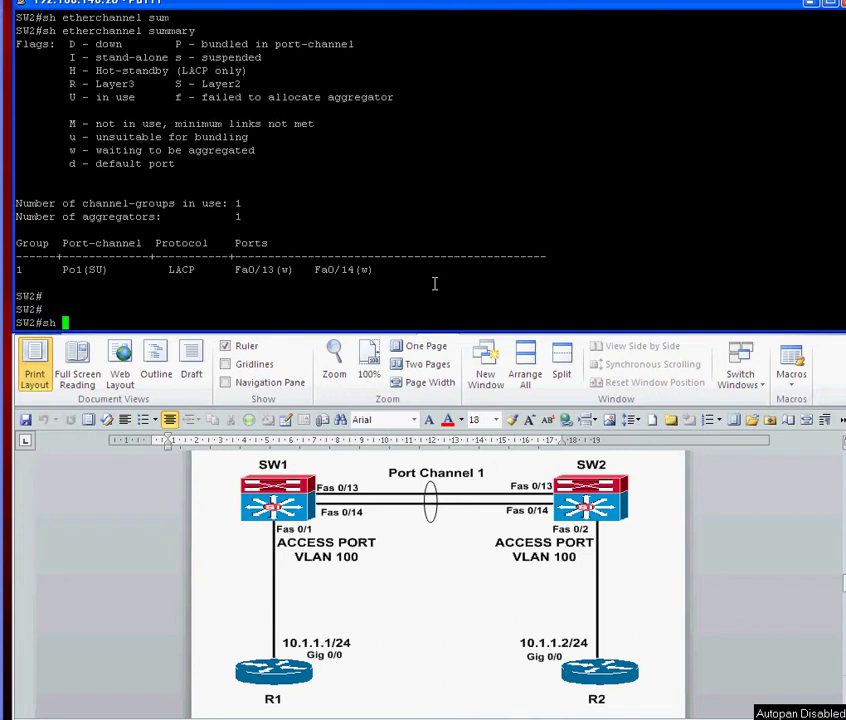
type("run inter")
key("Tab")
type("fas")
key("Tab")
type("0/13")
key("Return")
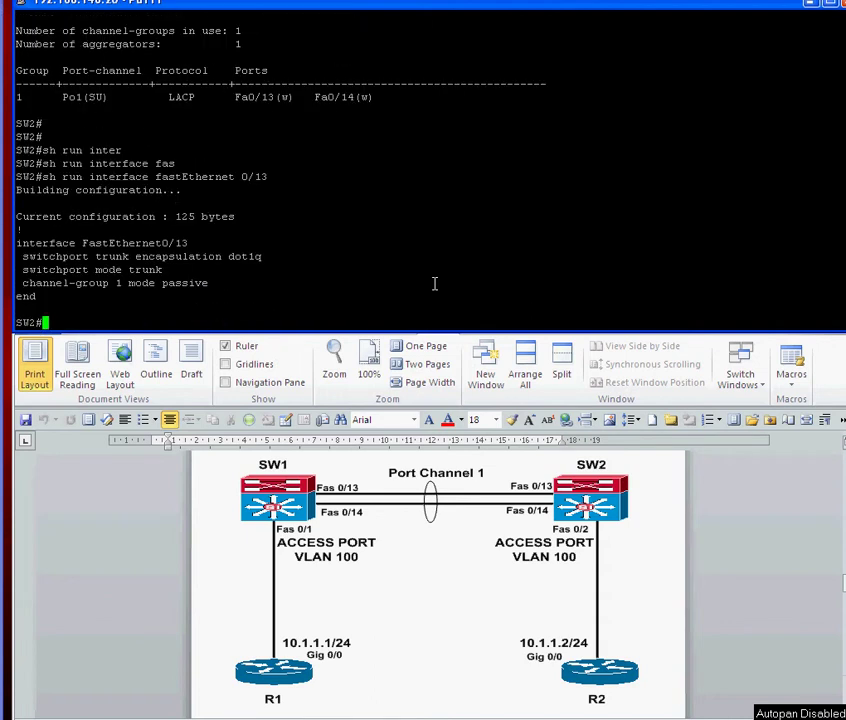
key("Up")
key("BackSpace")
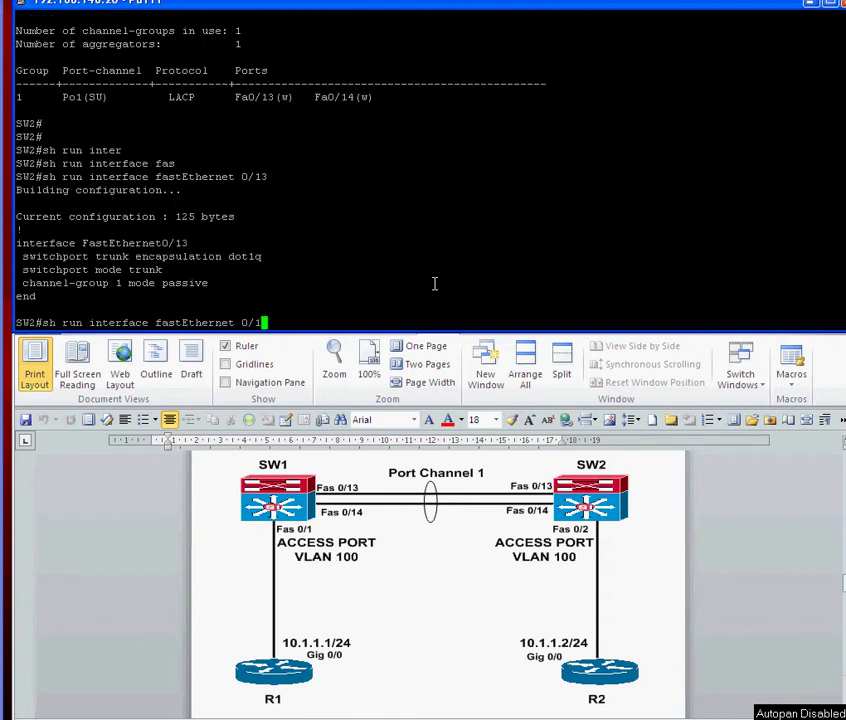
type("4")
key("Return")
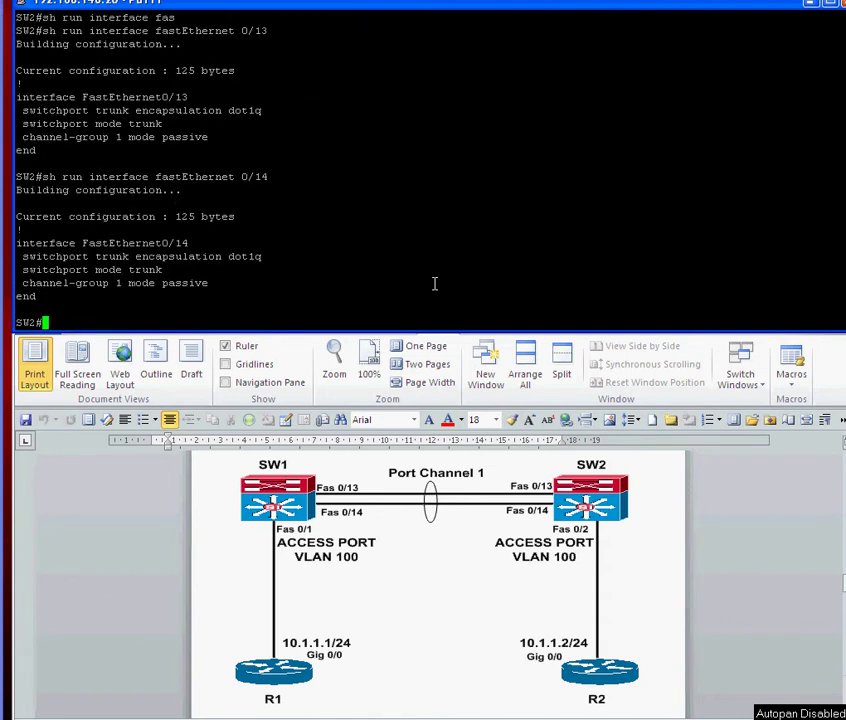
- Rerun SW2's EtherChannel summary several times, noting Po1 uses LACP
type("sh eth")
key("Tab")
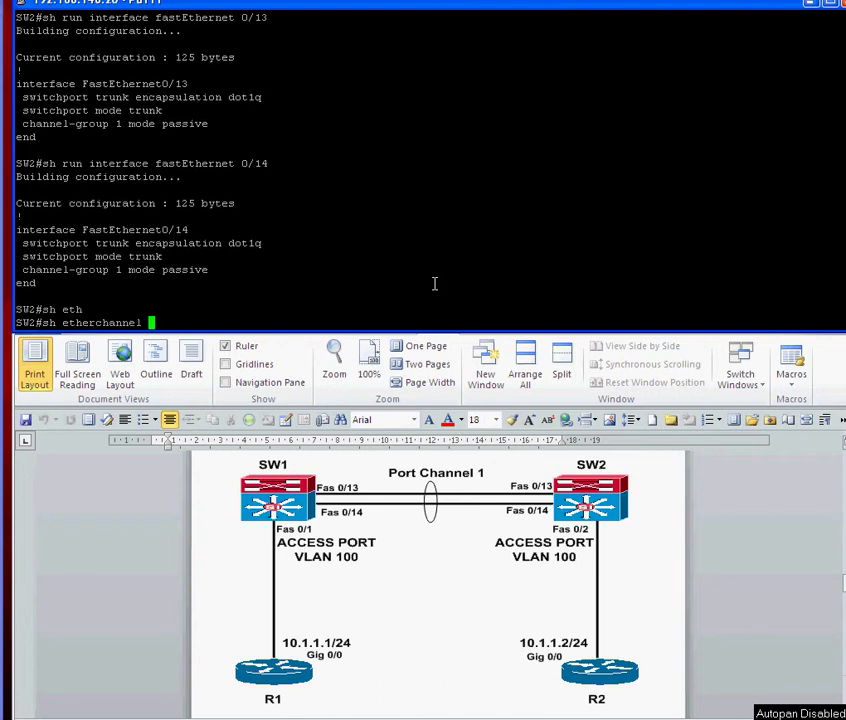
type("sum")
key("Tab")
key("Return")
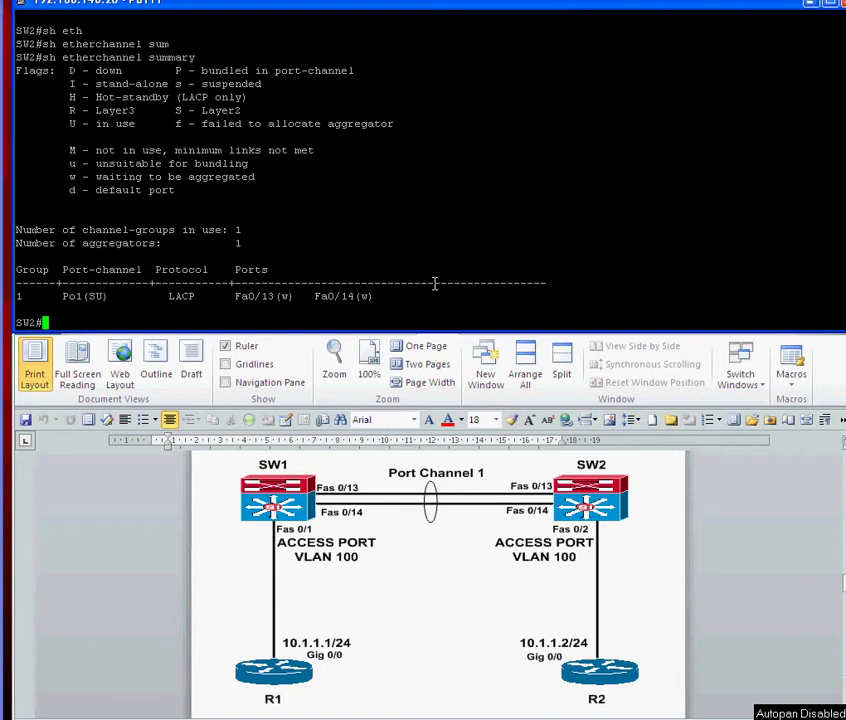
double_click(168, 269)
double_click(178, 295)
left_click(437, 306)
key("Up")
key("Return")
key("Up")
key("Return")
key("Up")
key("Down")
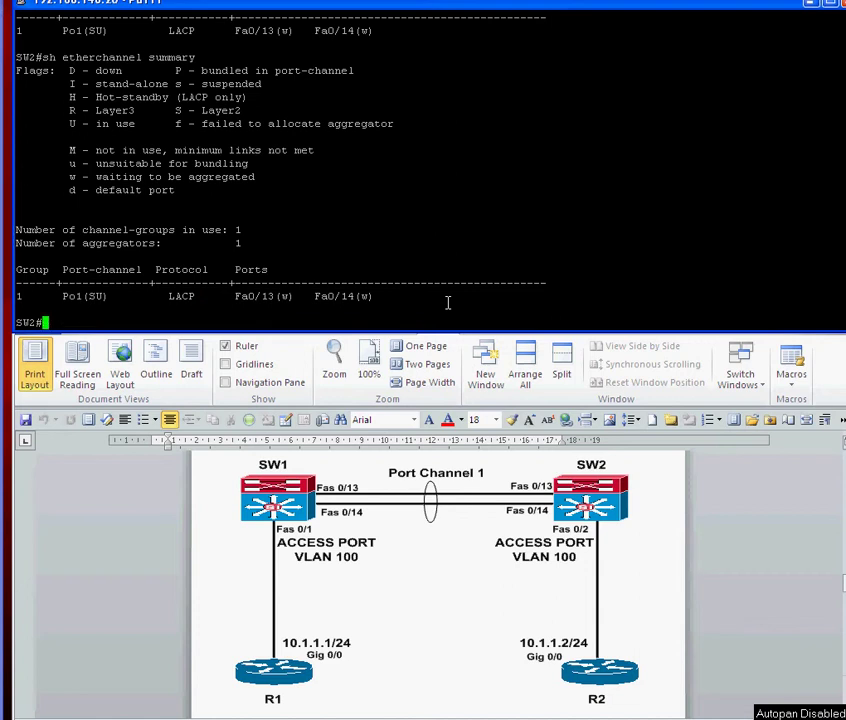
- On SW1 (session 1), repeat show etherchannel summary until Fa0/13 and Fa0/14 bundle in Po1
key("ctrl+shift+6")
type("x1")
key("Return")
key("Return")
type("sh eth")
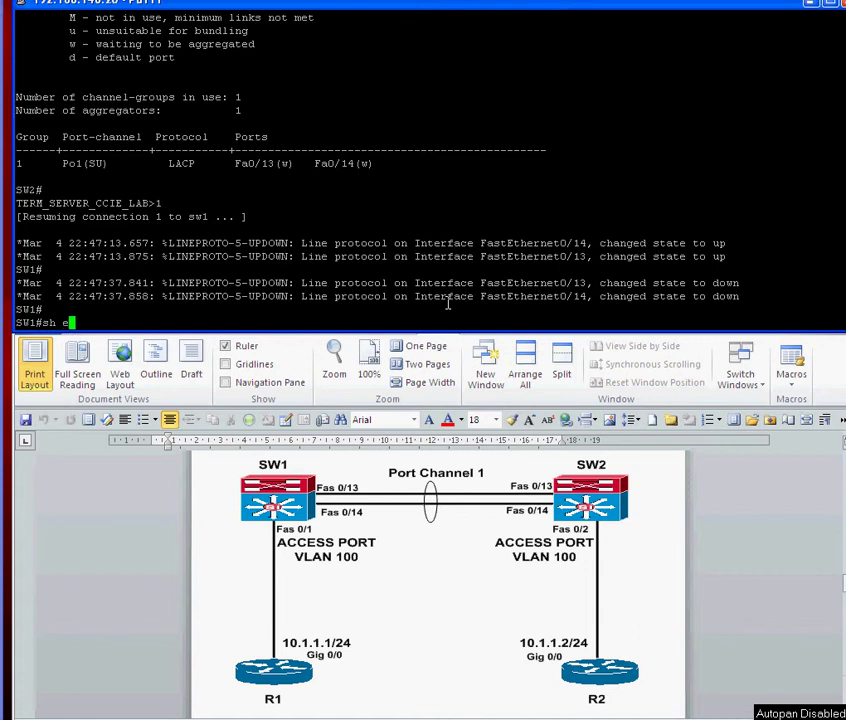
key("Tab")
type("sum")
key("Tab")
key("Return")
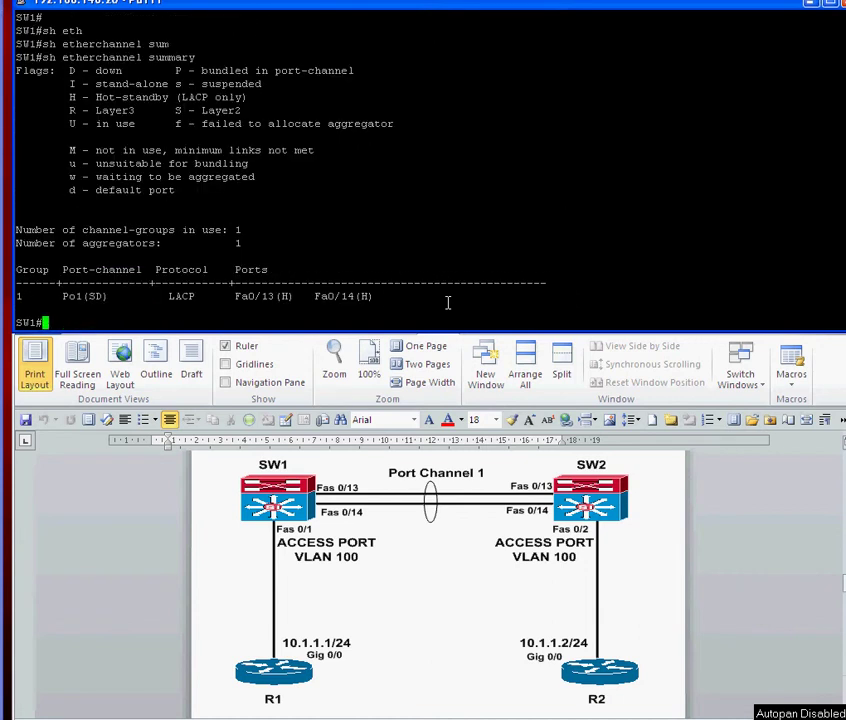
key("Up")
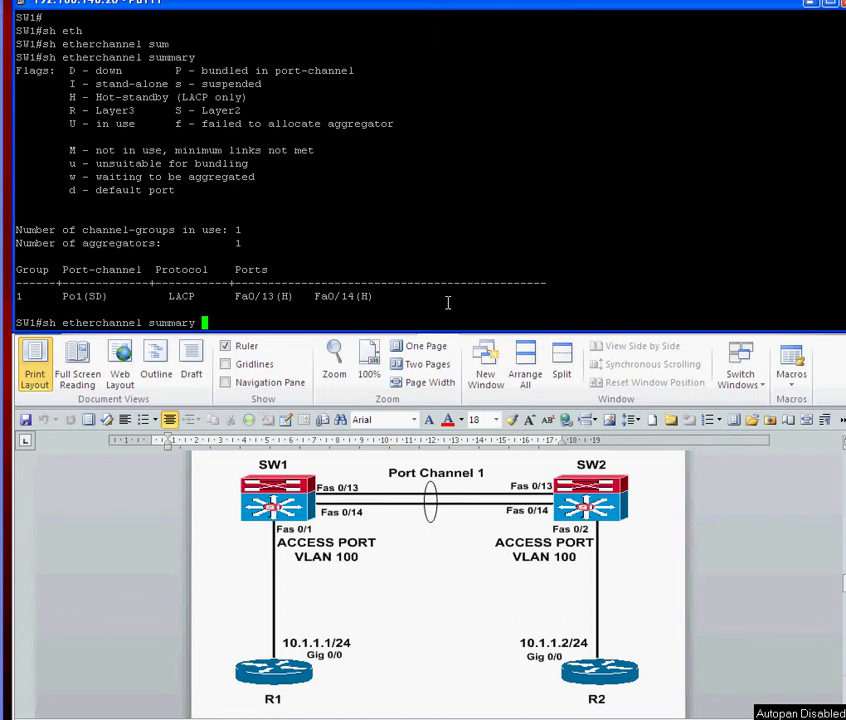
key("Return")
key("Up")
key("Return")
key("Up")
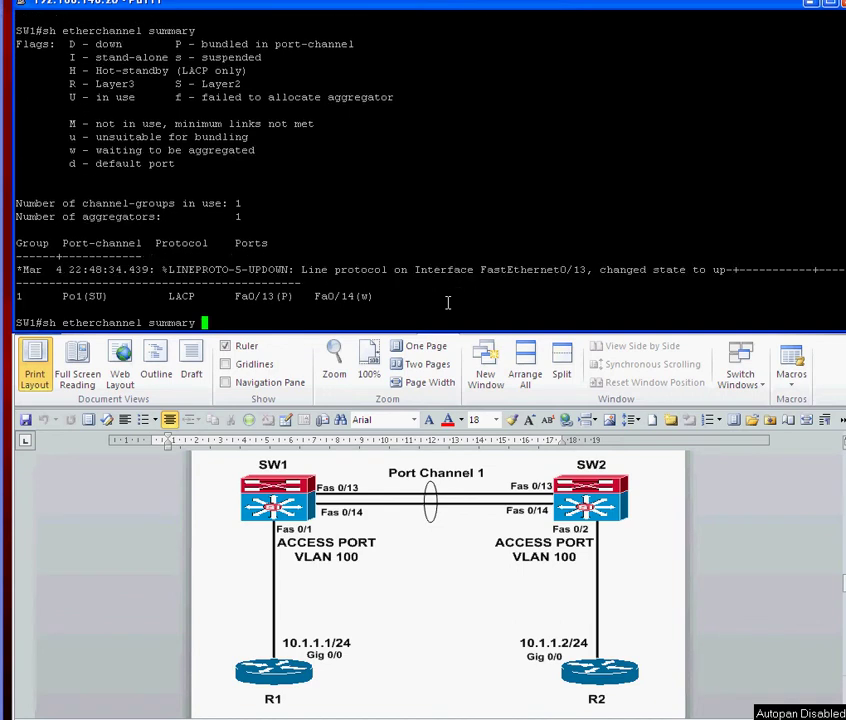
key("Return")
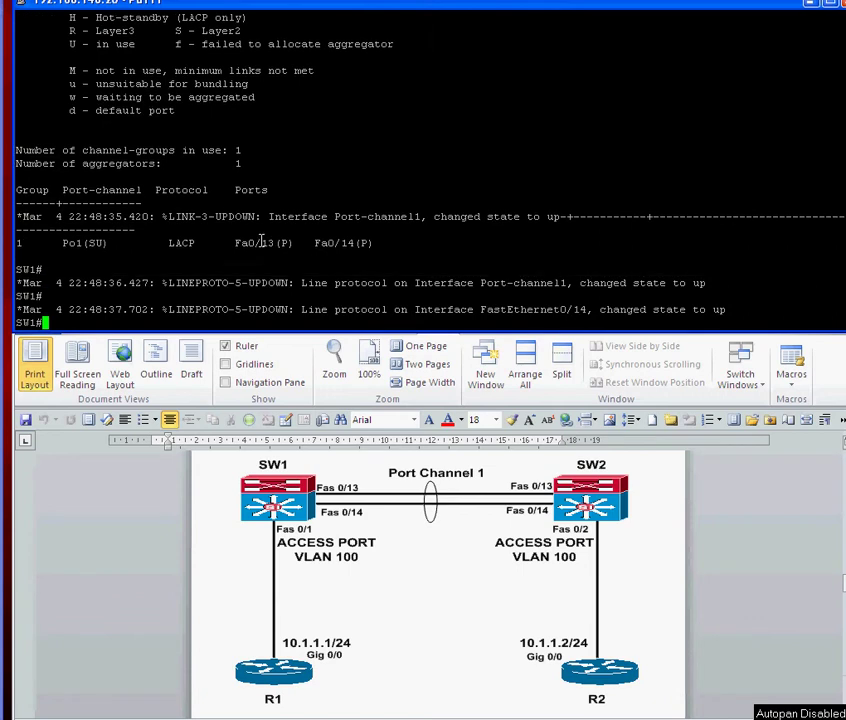
double_click(254, 243)
key("Return")
key("Return")
- Resume session 2 and confirm SW2's EtherChannel summary shows both ports bundled in Po1
key("ctrl+shift+6")
type("x2")
key("Return")
type("sh eth")
key("Tab")
type("sum")
key("Tab")
key("Return")
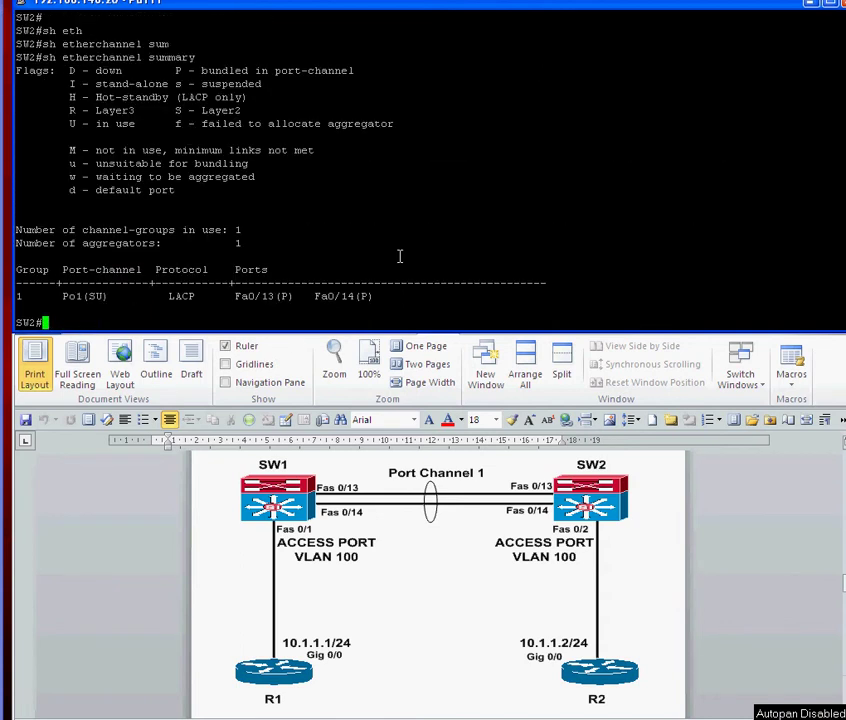
left_click_drag(236, 297, 380, 297)
- Show SW2's spanning tree for VLAN 100, with Port-channel 1 still learning
left_click(393, 248)
type("sh span")
key("Tab")
type("vl")
key("Tab")
type("100")
key("Return")
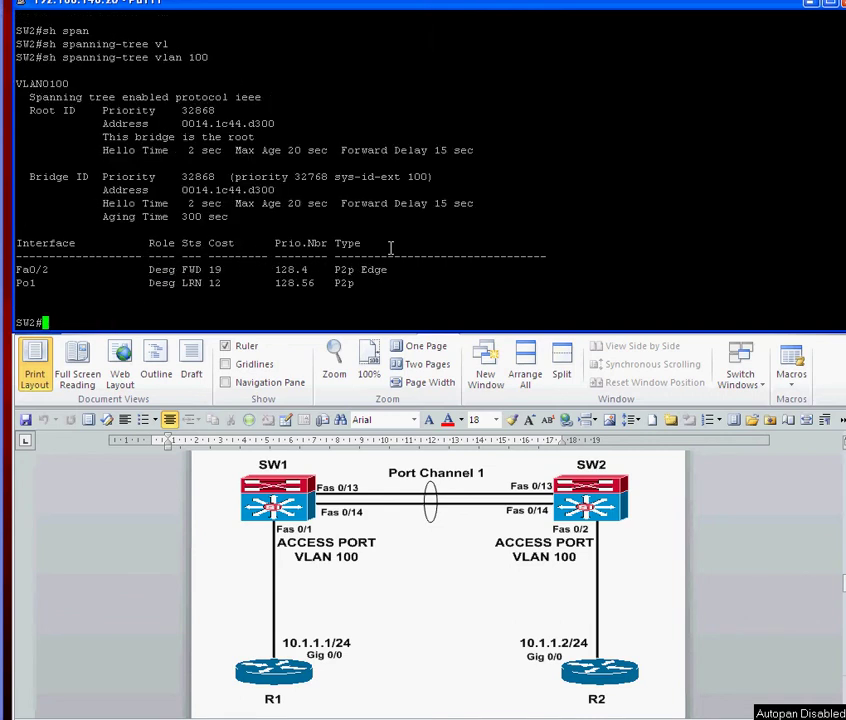
left_click_drag(150, 283, 200, 283)
- Rerun the VLAN 100 spanning-tree check until Po1 shows forwarding
left_click(225, 298)
key("Up")
key("Return")
key("Up")
key("Return")
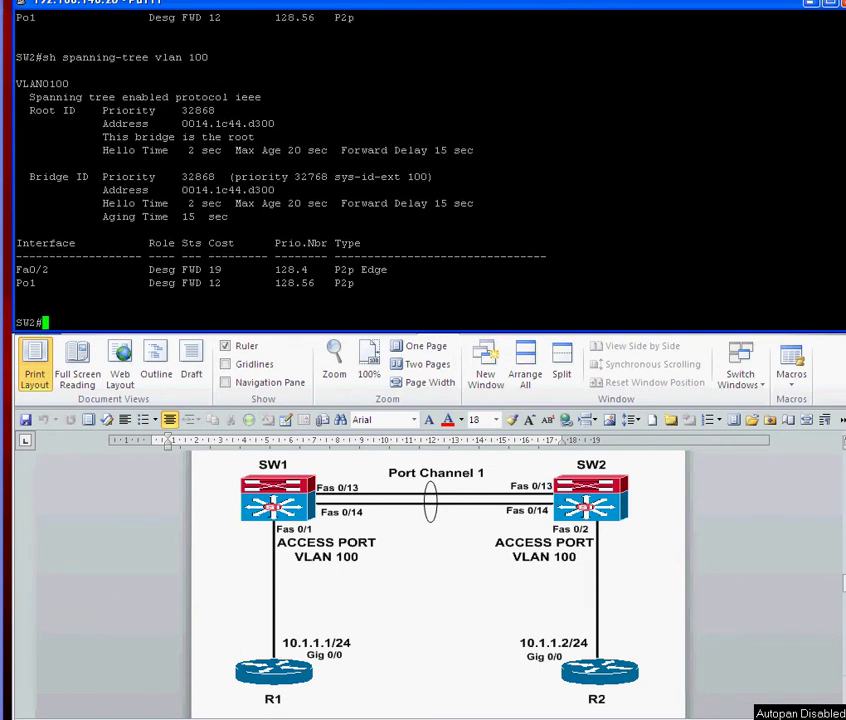
- On R1, list interfaces (Gig0/0 at 10.1.1.1 up) and ping 10.1.1.2 with 5/5 success
key("alt+Tab")
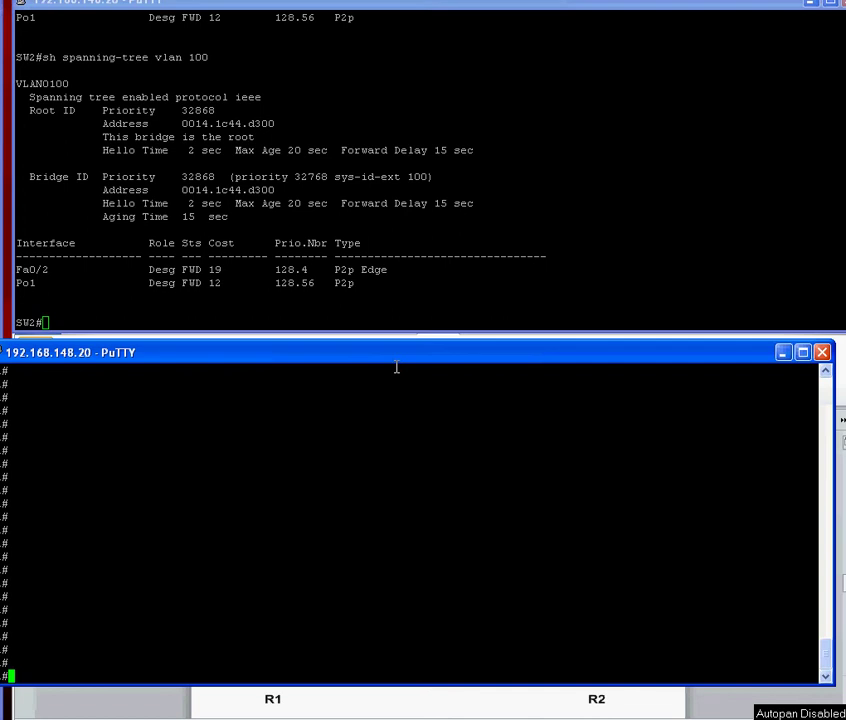
left_click_drag(398, 360, 430, 360)
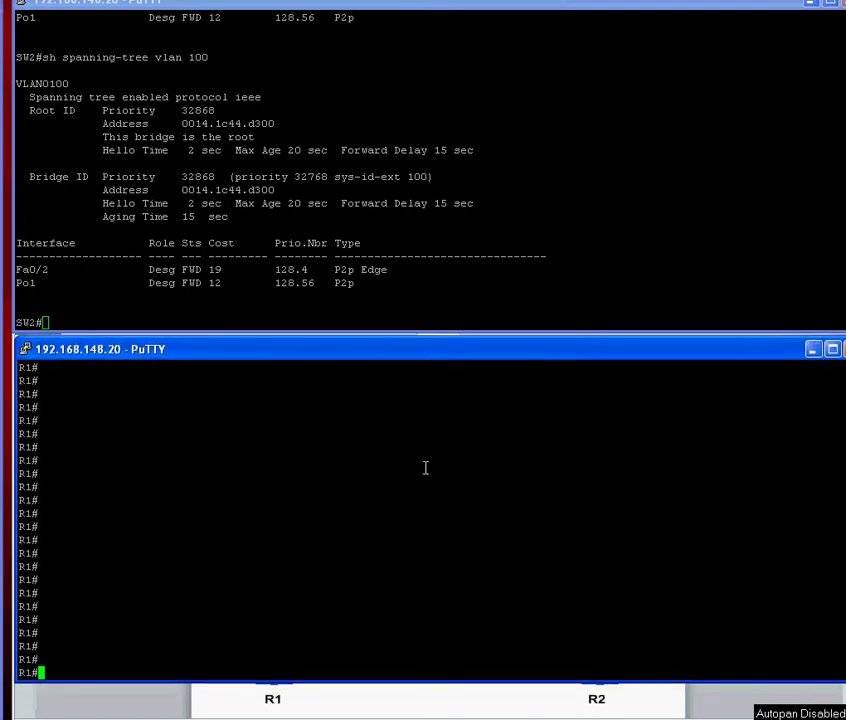
type("b")
key("Return")
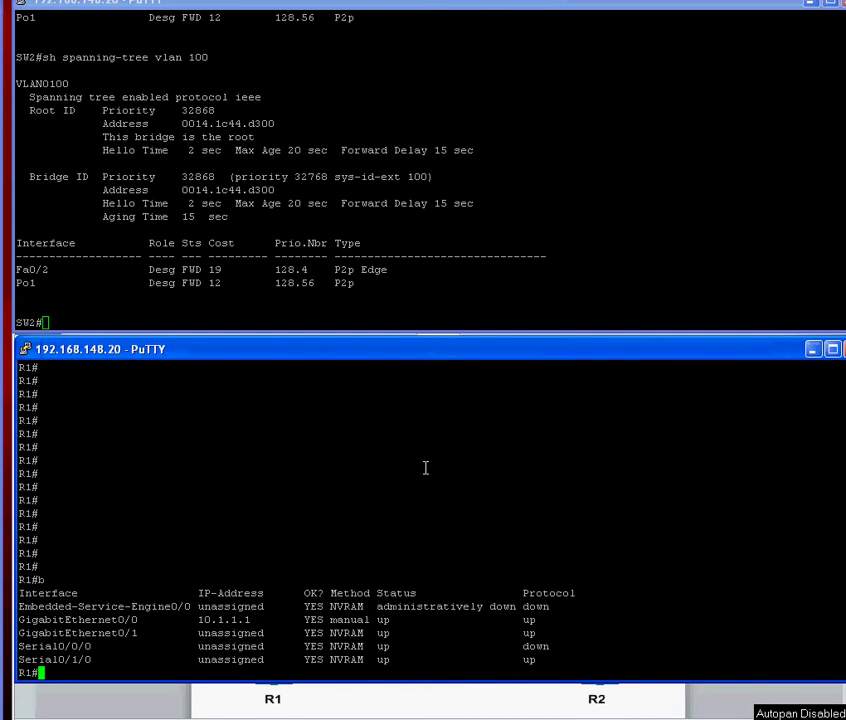
type("ping 10.1.1.2")
key("Return")
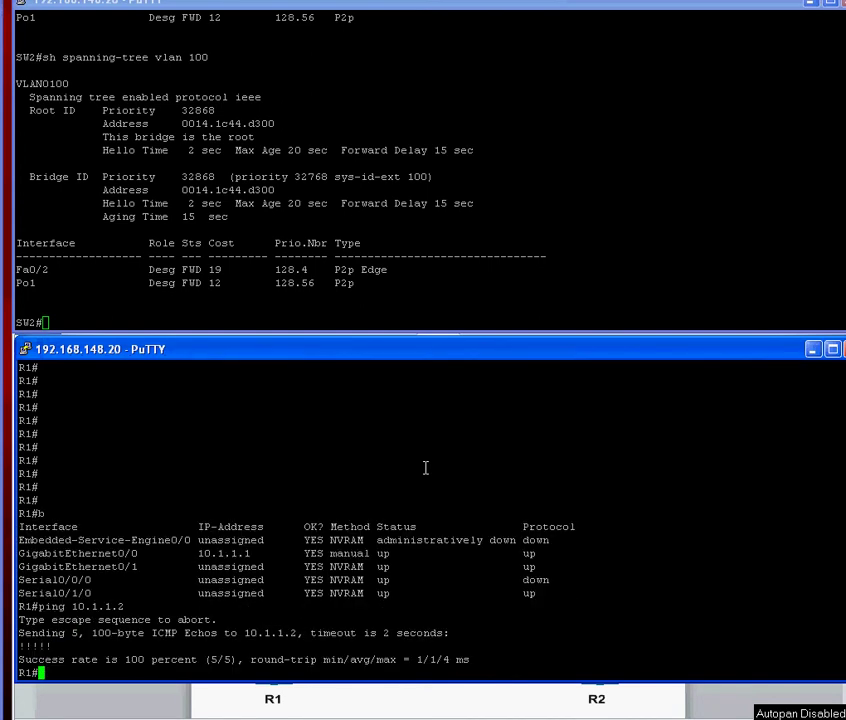
- Switch to R2 (session 2), list its interface addresses and ping 10.1.1.1
key("ctrl+shift+6")
type("x2")
key("Return")
key("Return")
key("Return")
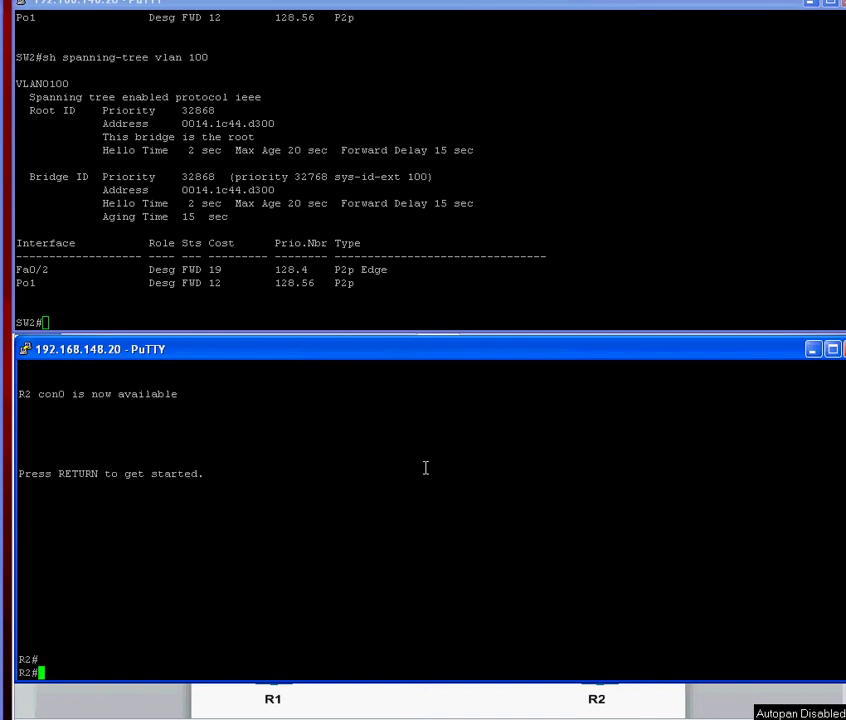
type("b")
key("Return")
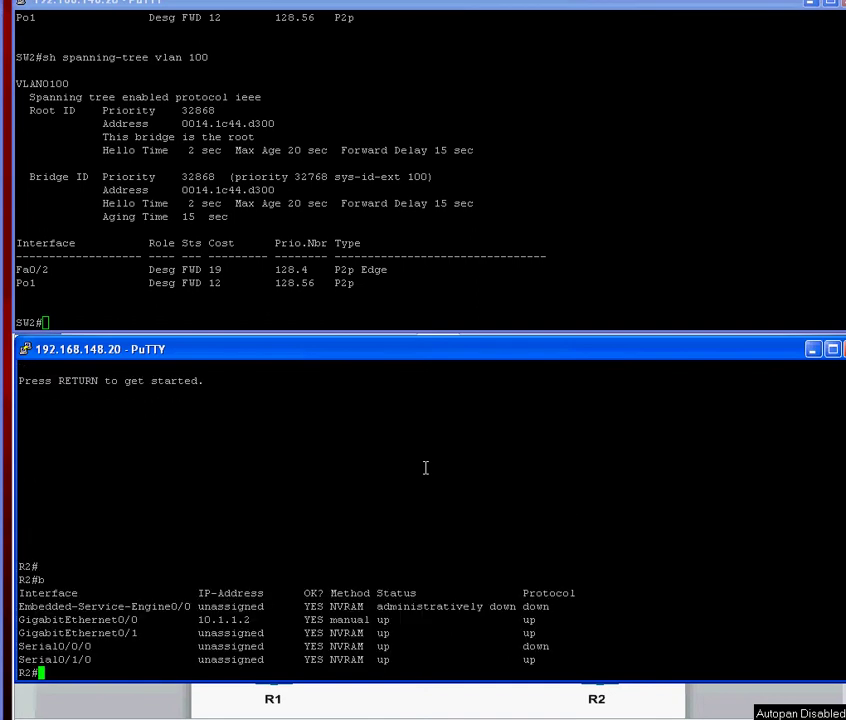
type("ping 10.1.1.1")
key("Return")
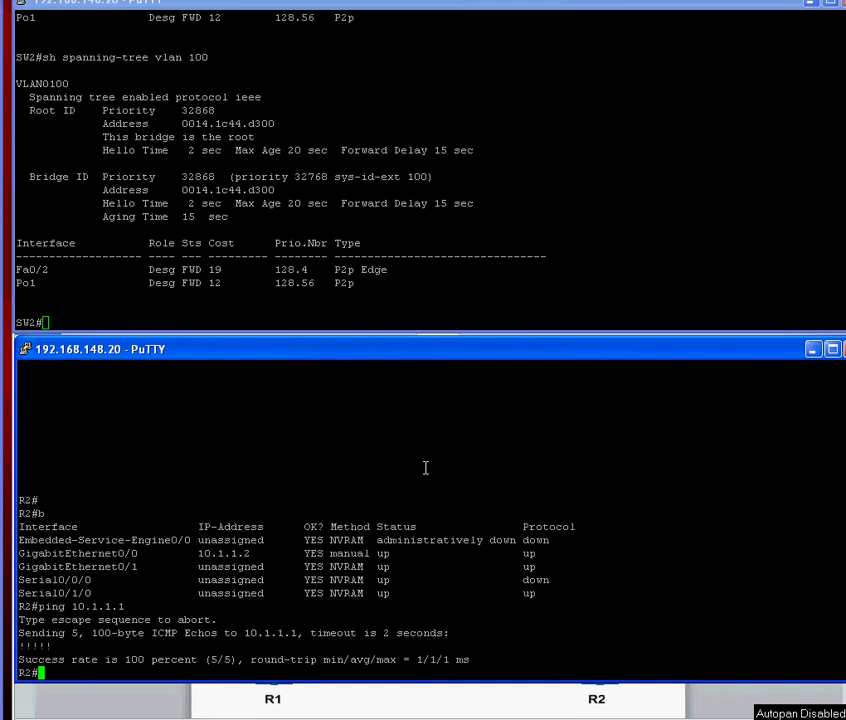
- Run 'ping 10.1.1.1 repeat 100000000' on R2 for a continuous ping
key("Up")
key("BackSpace")
type("1 re")
key("Tab")
type("100000000")
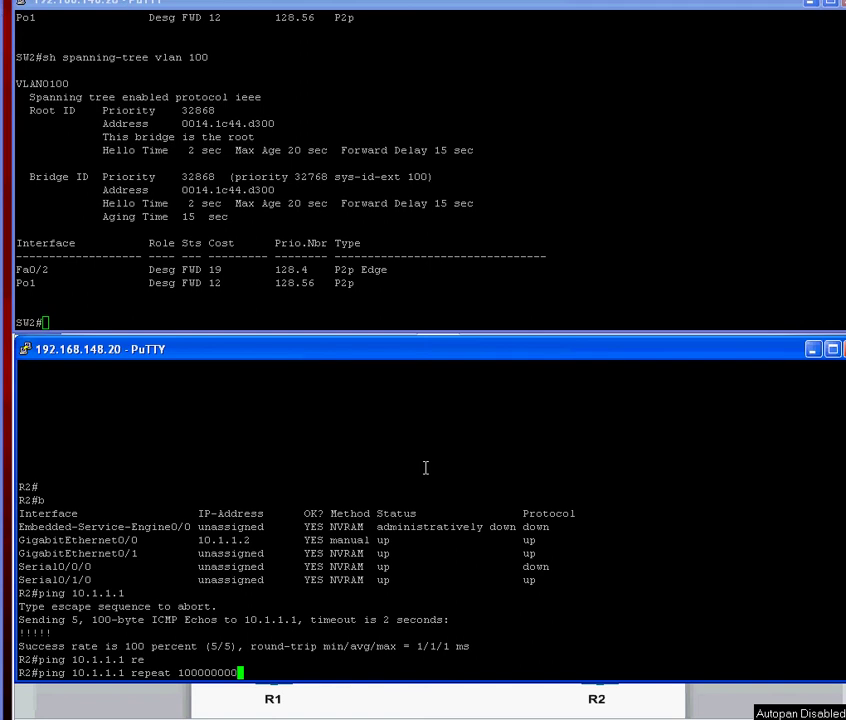
key("Return")
- Shut down interface FastEthernet0/13 on SW2
left_click(608, 251)
type("conf t")
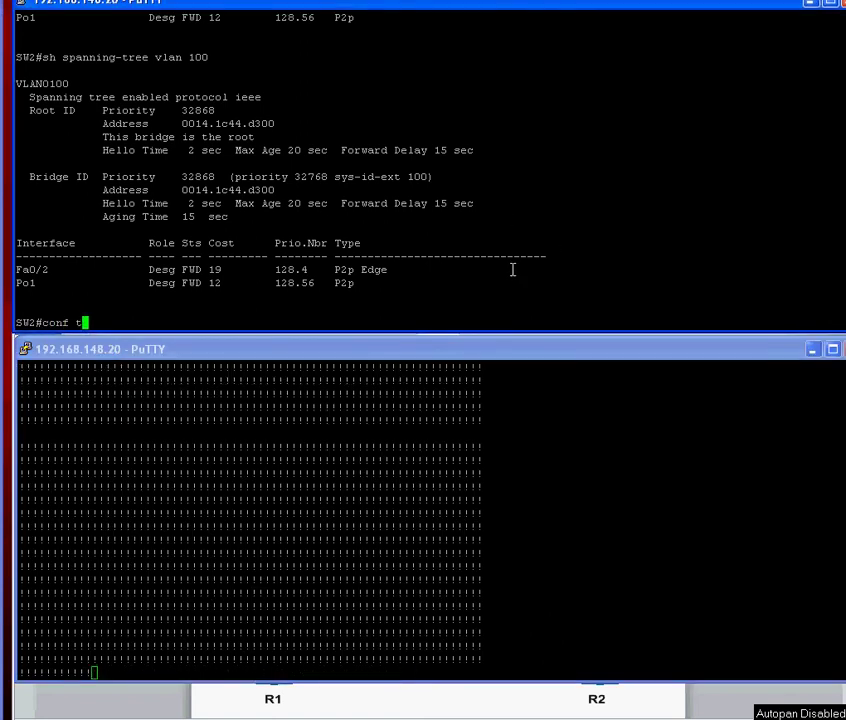
key("Return")
type("int fas ")
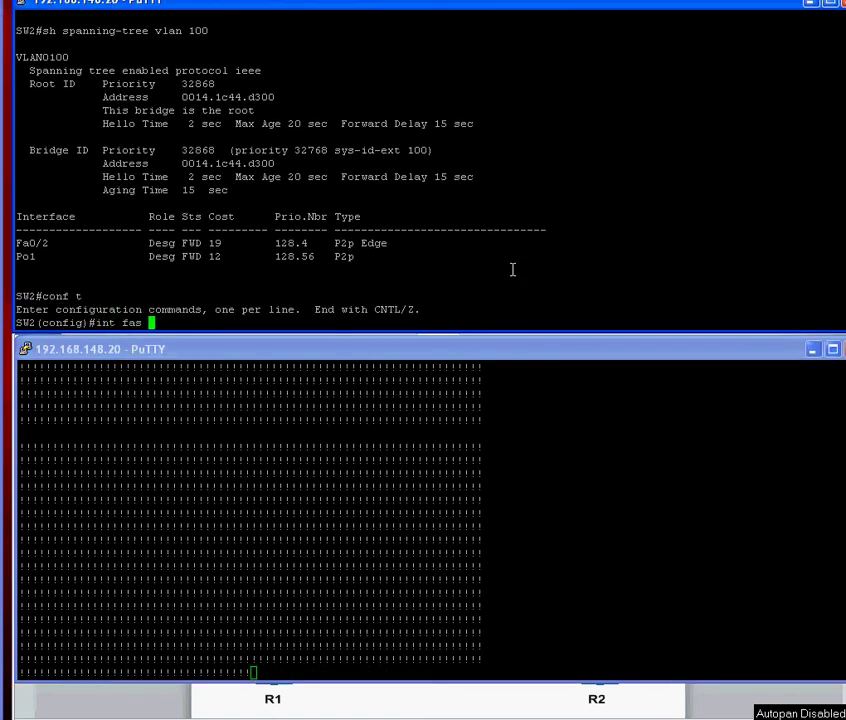
type("0/13")
key("Return")
type("shut")
key("Tab")
key("Return")
key("ctrl+z")
- Check SW2's EtherChannel summary: Fa0/13 down, Fa0/14 still bundled in Po1
type("sh eth")
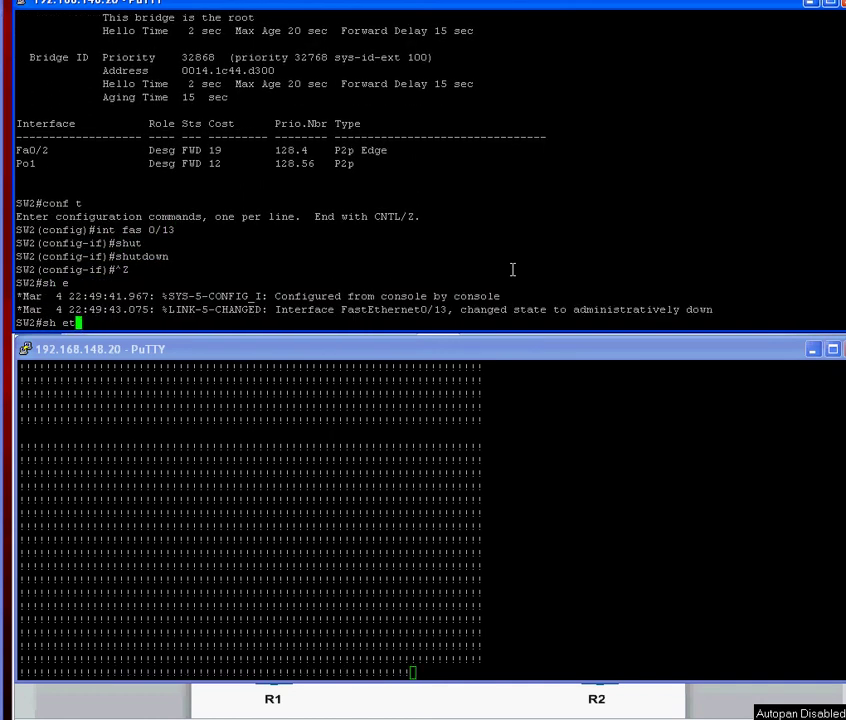
key("Tab")
type("sum")
key("Tab")
key("Return")
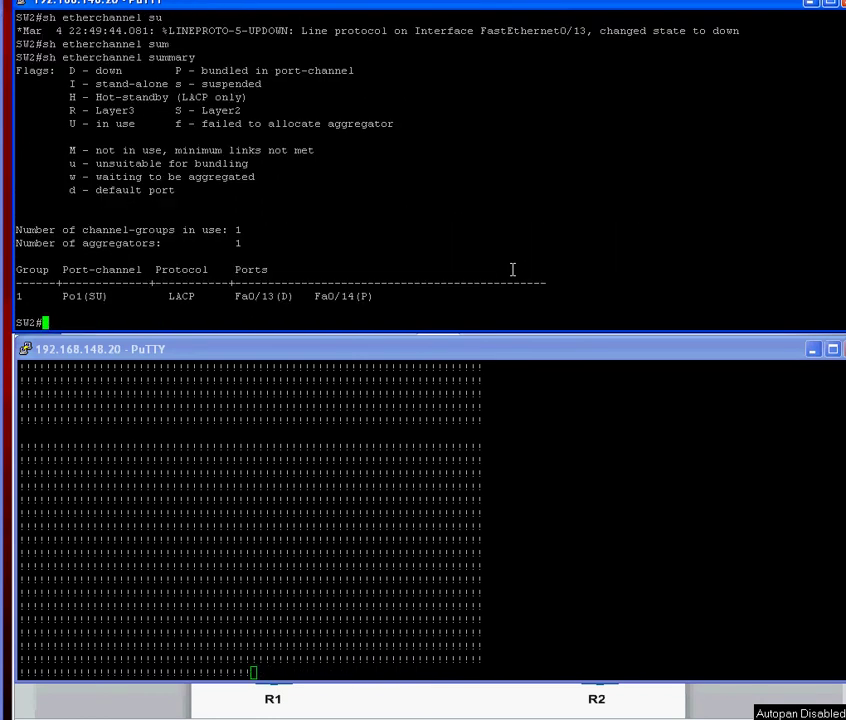
left_click_drag(235, 296, 354, 296)
left_click(345, 296)
left_click(354, 296)
- Show interface FastEthernet0/13 details, confirming it is administratively down
type("sh inter")
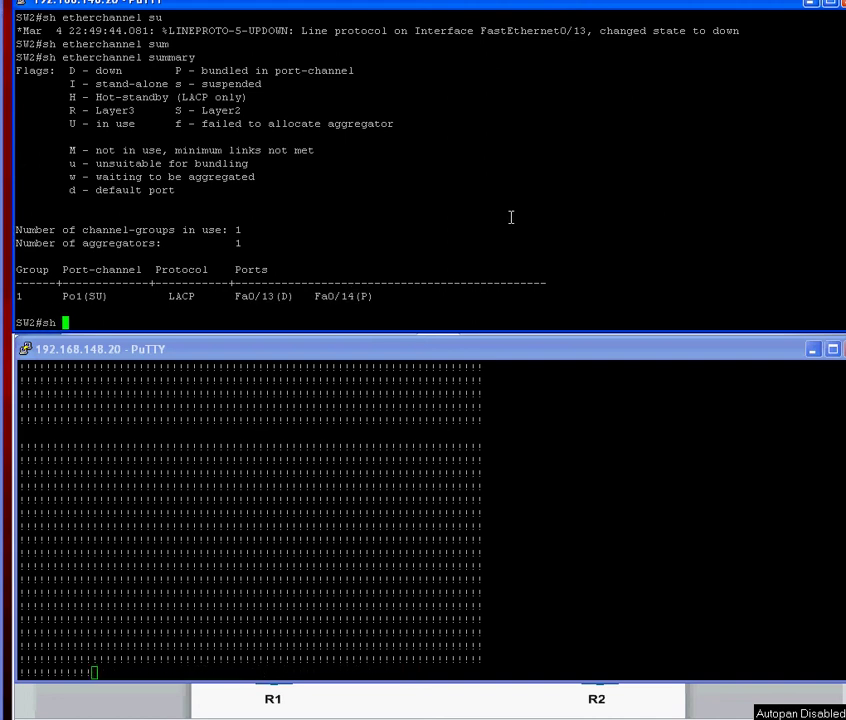
key("Tab")
type("fas")
key("Tab")
type("0/13")
key("Return")
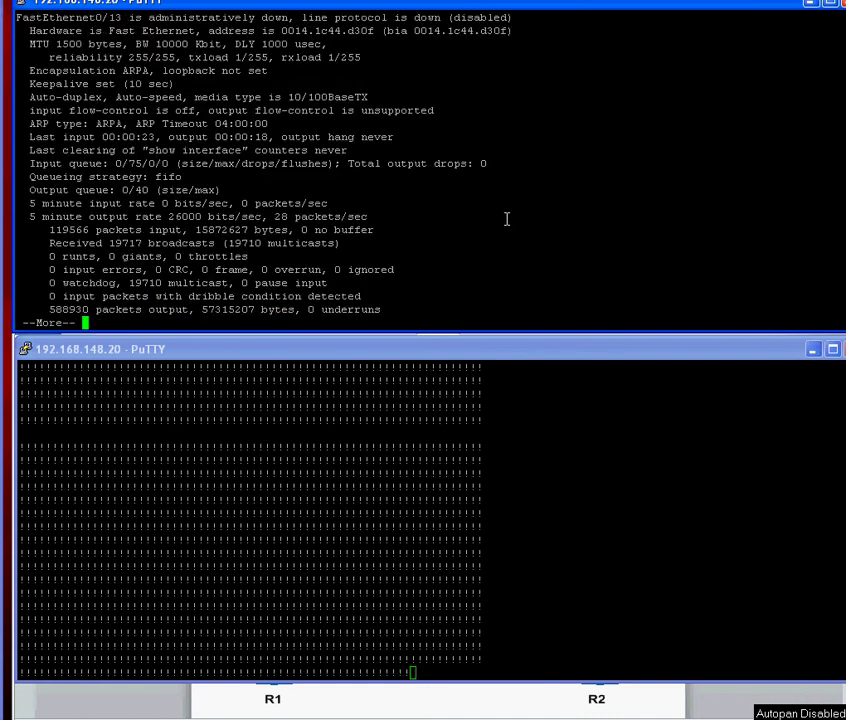
left_click_drag(128, 18, 362, 18)
- Shut down interface FastEthernet0/14 on SW2
left_click(513, 266)
key("q")
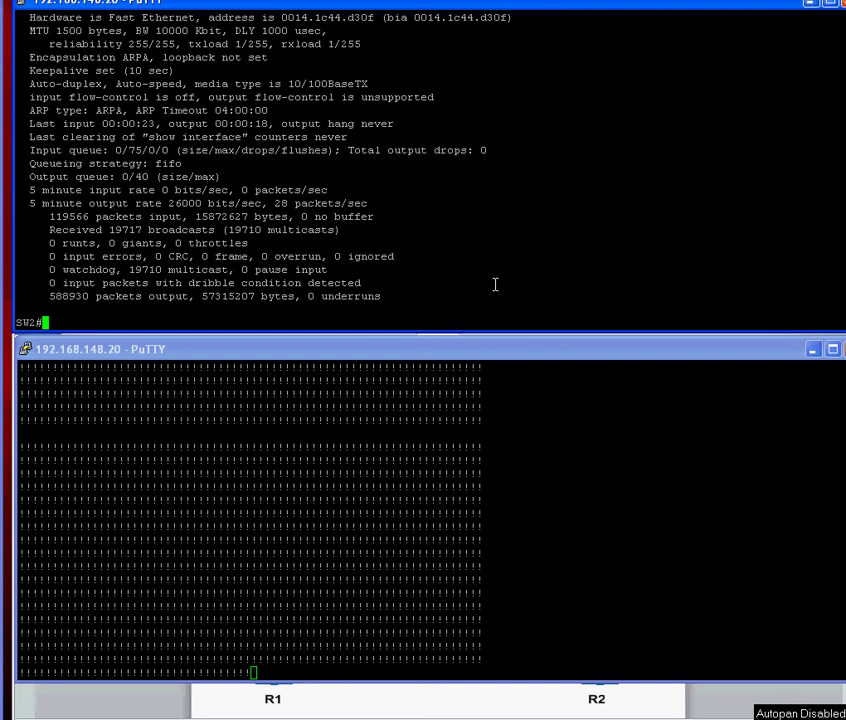
type("conf t")
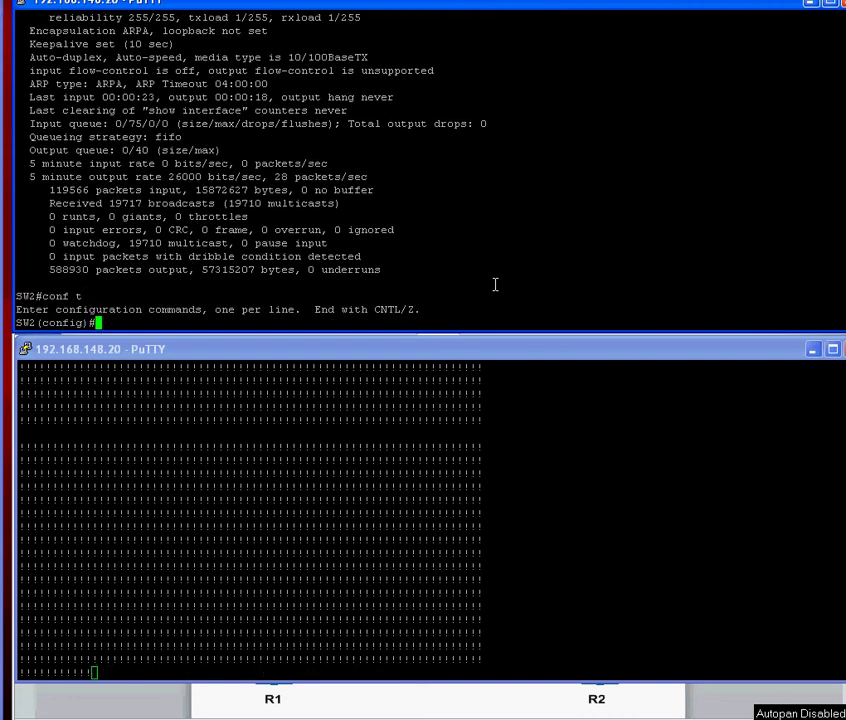
type("int fas 0/13")
key("BackSpace")
type("4")
key("Return")
type("shut")
key("Tab")
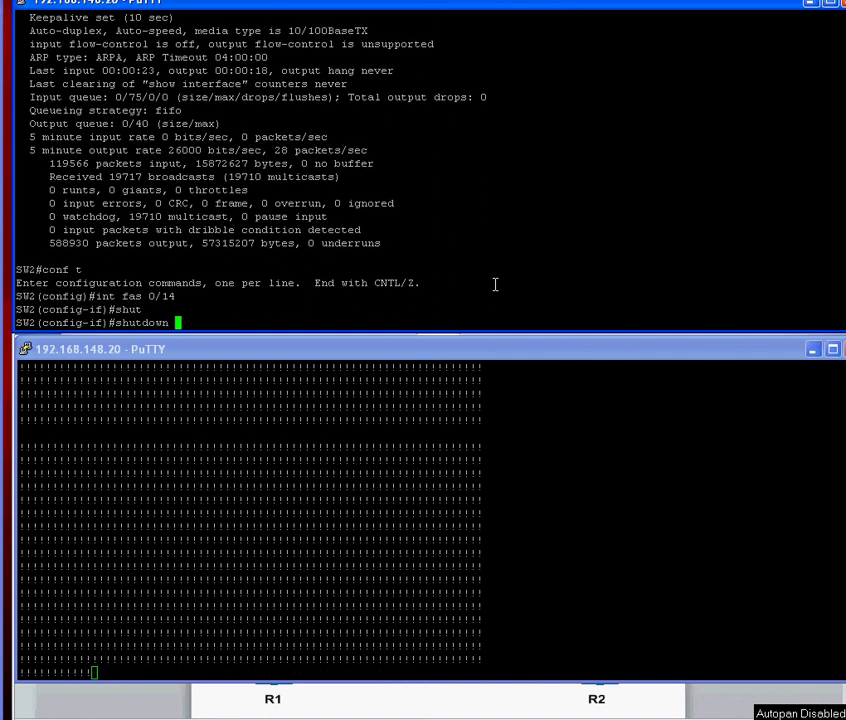
key("Return")
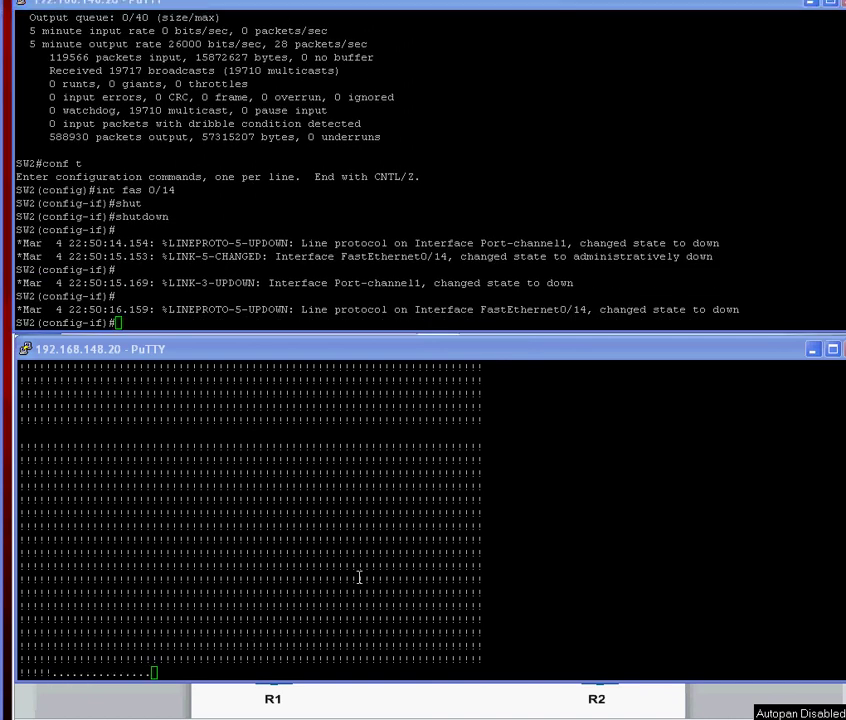
- Check the EtherChannel summary showing Po1 down with both Fa0/13 and Fa0/14 down
left_click(455, 298)
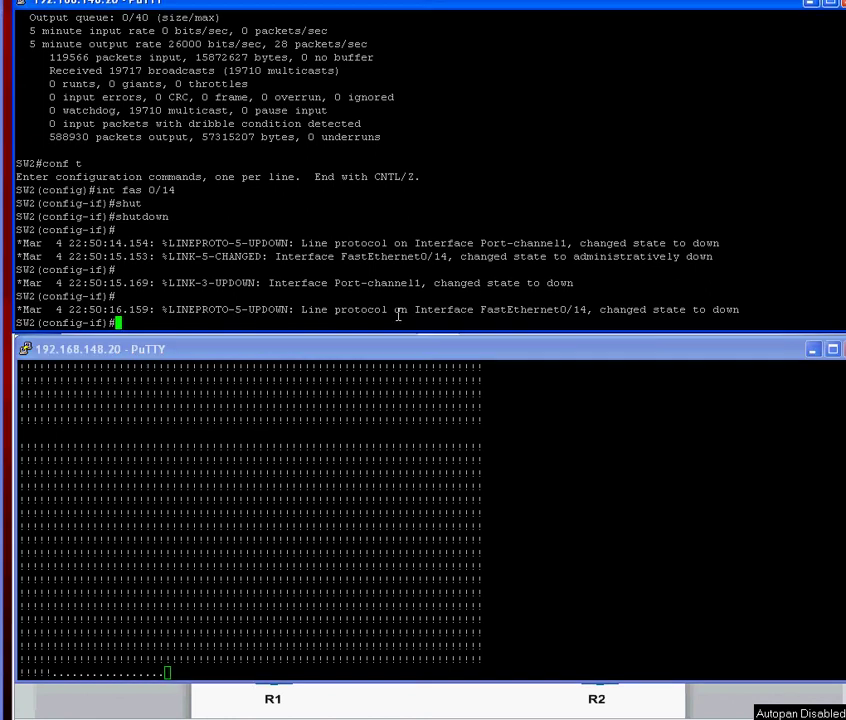
key("Return")
key("ctrl+z")
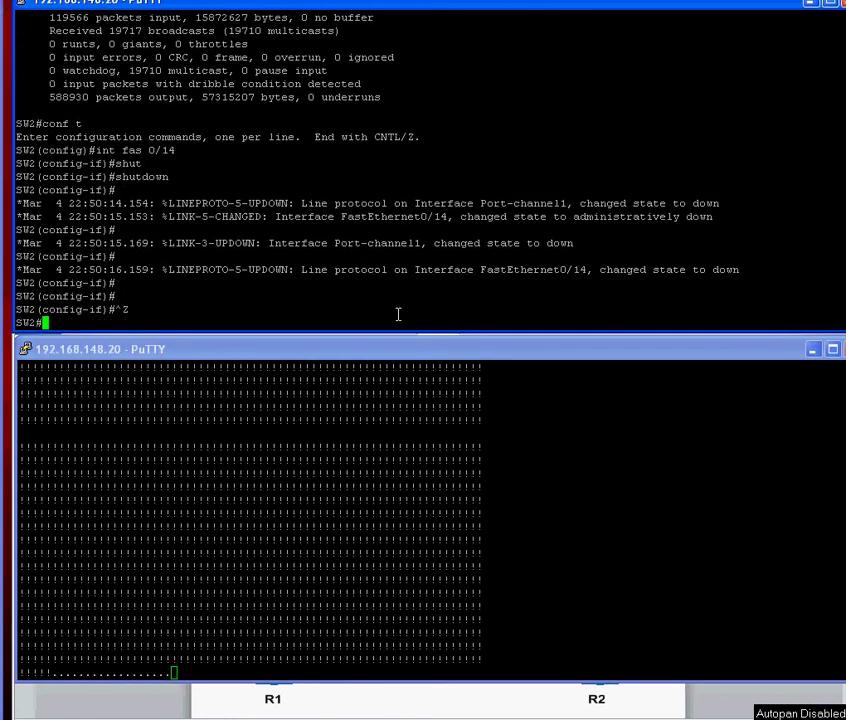
type("sh eth")
key("Tab")
type("sum")
key("Tab")
key("Return")
type("conf t")
key("Return")
- Re-enable FastEthernet0/13 on SW2 with 'no shutdown'
type("int fas")
key("Tab")
type("0/13")
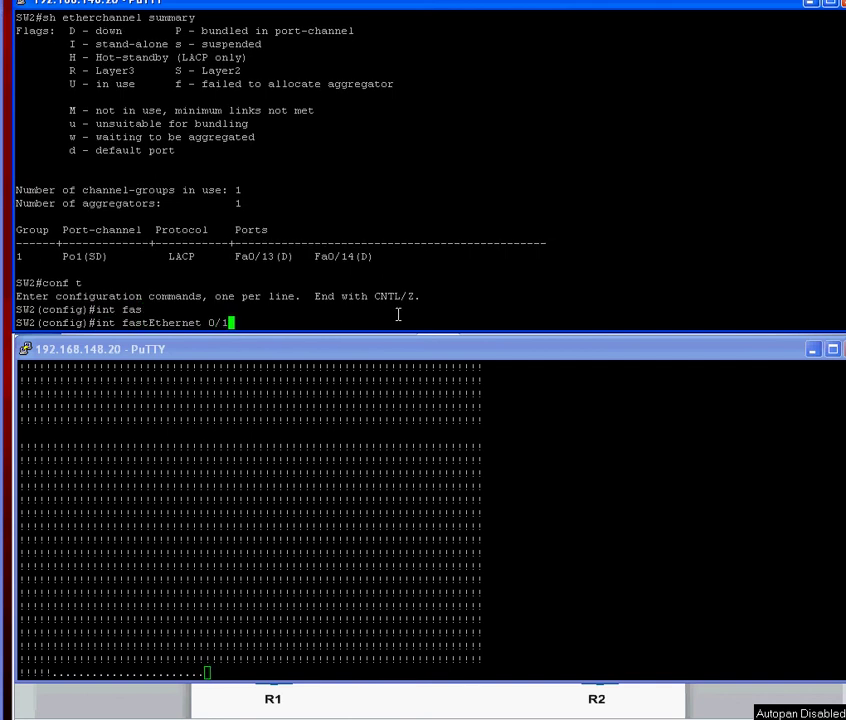
key("Return")
type("no sh")
key("Tab")
key("Return")
- Re-enable FastEthernet0/14 on SW2 with 'no shutdown'
key("Up")
key("Up")
key("BackSpace")
type("4")
key("Return")
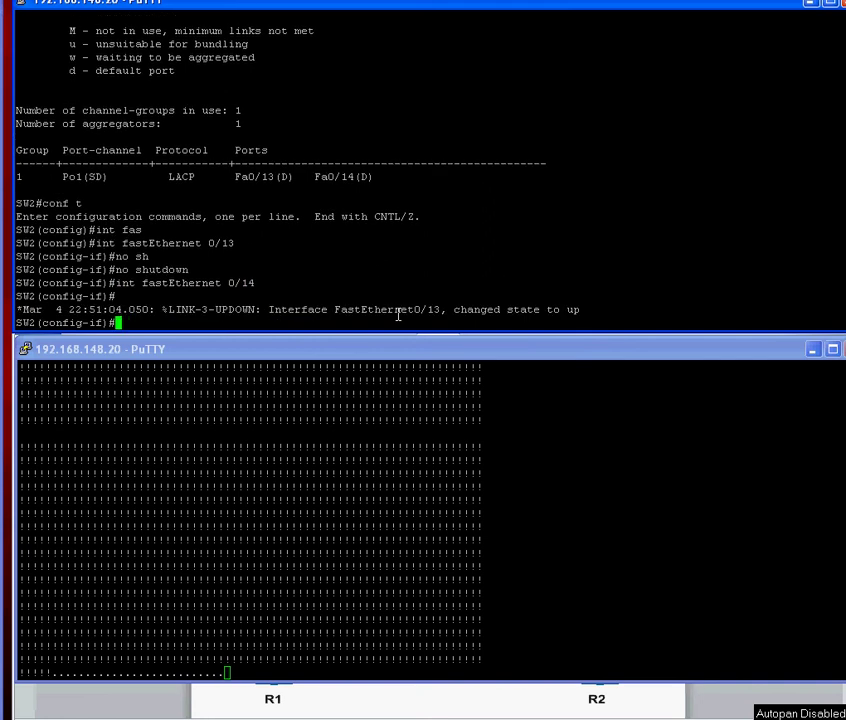
type("no sh")
key("Tab")
key("Return")
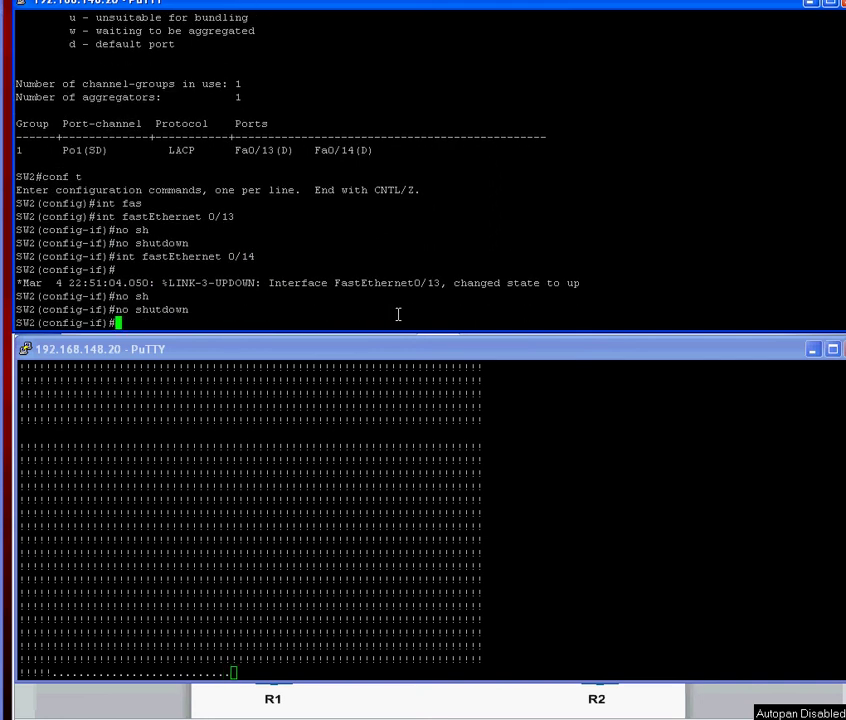
- Leave configuration mode and display 'show etherchannel summary'
key("ctrl+z")
type("sh eth")
key("Tab")
type("sum")
key("Tab")
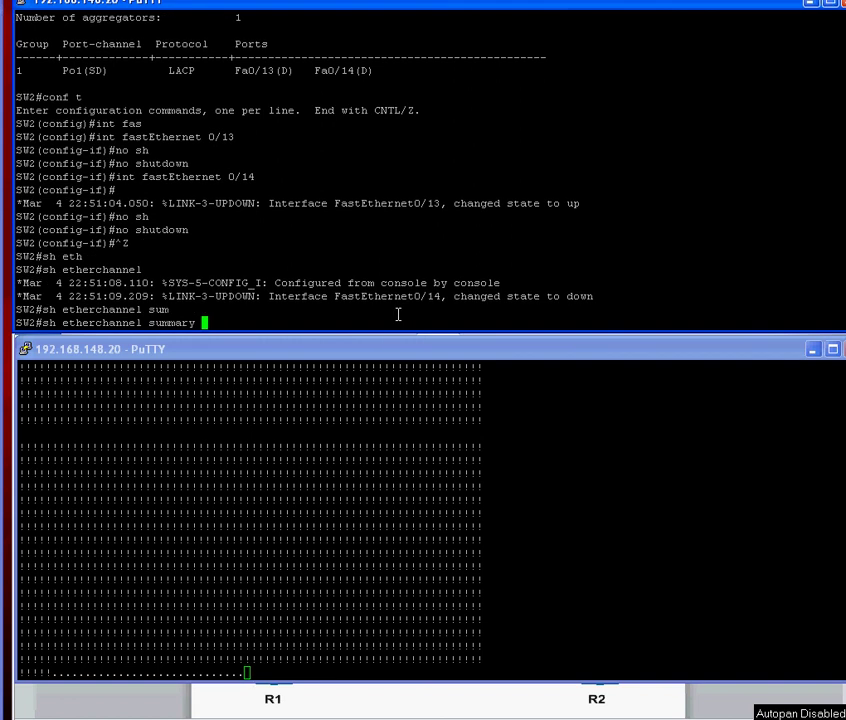
key("Return")
key("Return")
- Rerun the EtherChannel summary until Fa0/13 and Fa0/14 both show bundled in Po1
key("Return")
key("Up")
key("Return")
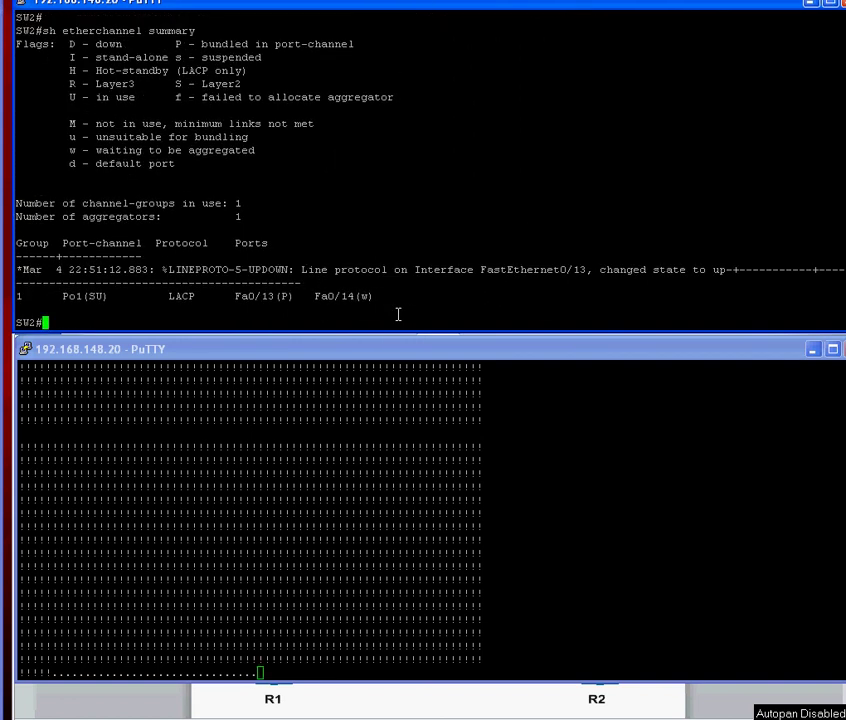
key("Up")
key("Return")
key("Up")
key("Return")
key("Up")
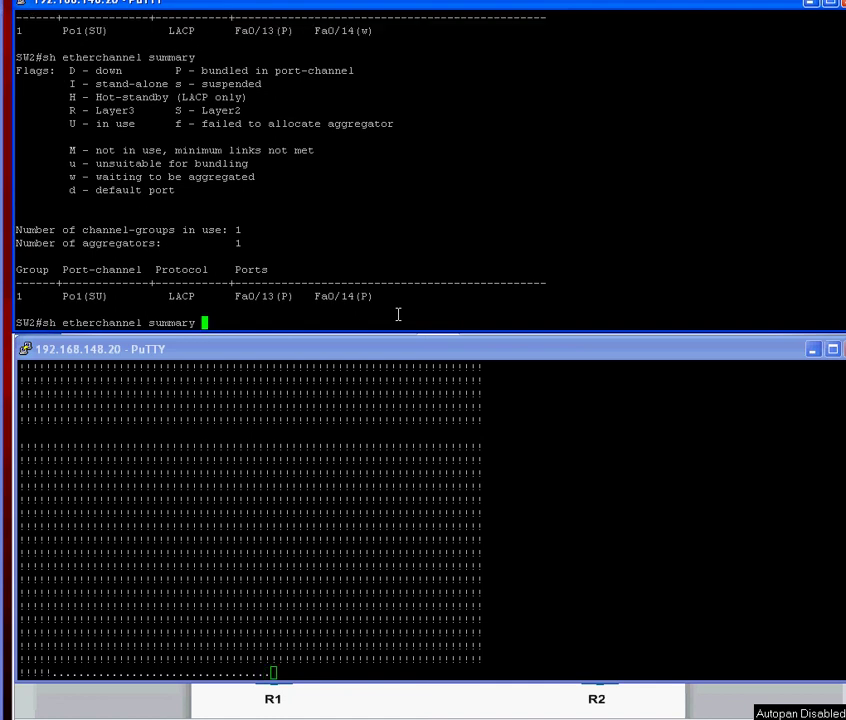
key("Return")
- Display the spanning tree for VLAN 100 with 'show spanning-tree vlan 100'
type("sh span")
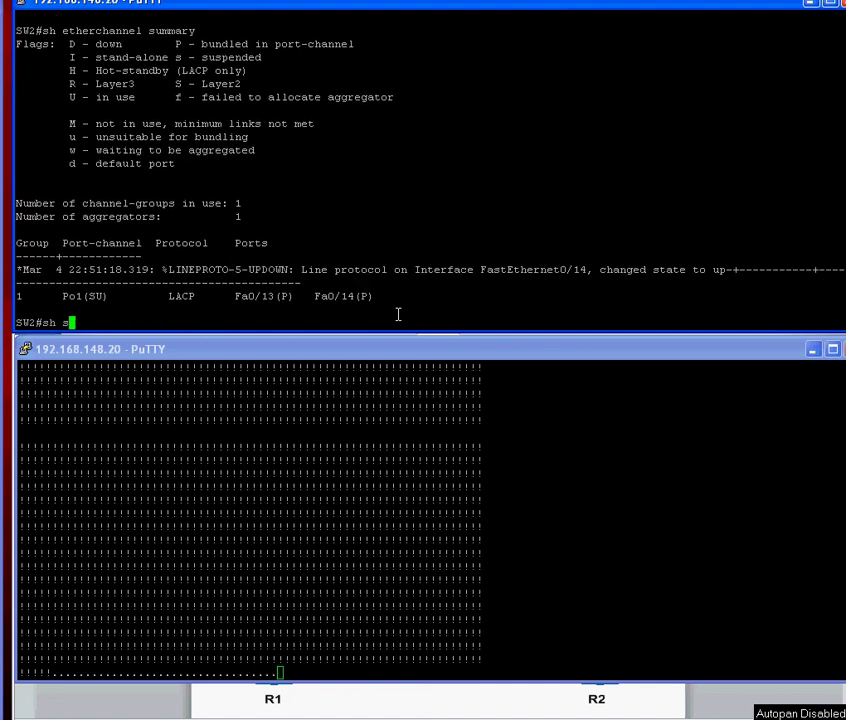
key("Tab")
type("vl")
key("Tab")
type("100")
key("Return")
- Repeat the VLAN 100 spanning-tree check until Po1 shows FWD
key("Up")
key("Return")
key("Up")
key("Return")
key("Up")
key("Return")
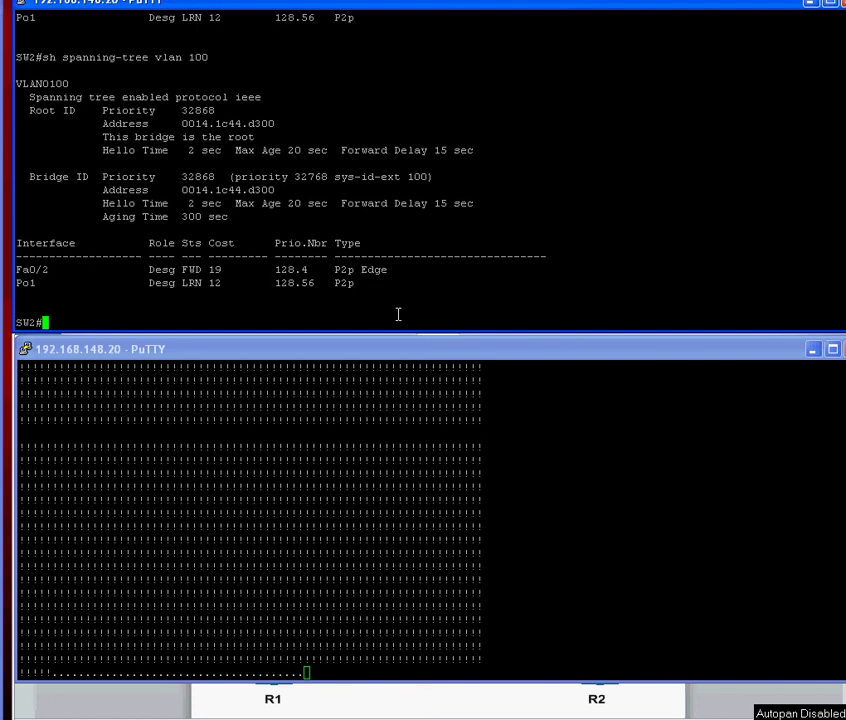
key("Up")
key("Return")
key("Up")
key("Return")
key("Up")
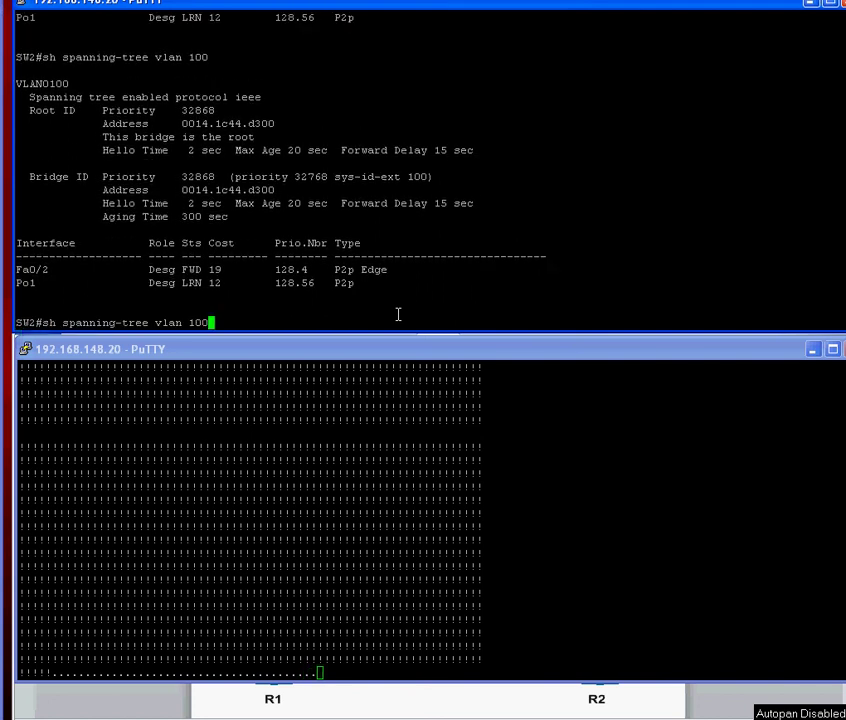
key("Return")
key("Up")
key("Return")
key("Up")
key("Return")
key("Up")
key("Return")
key("Up")
key("Return")
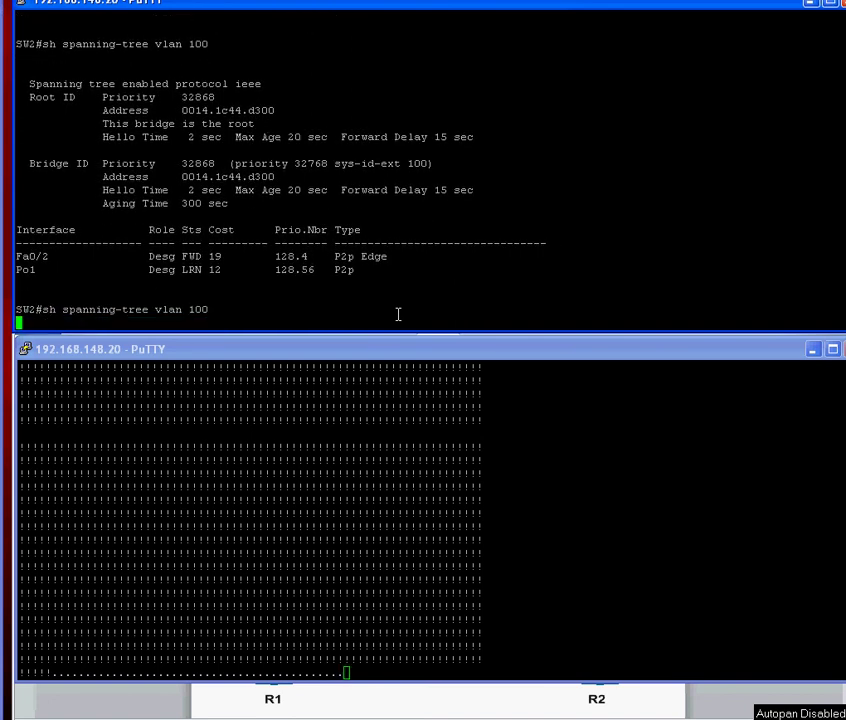
key("Up")
key("Return")
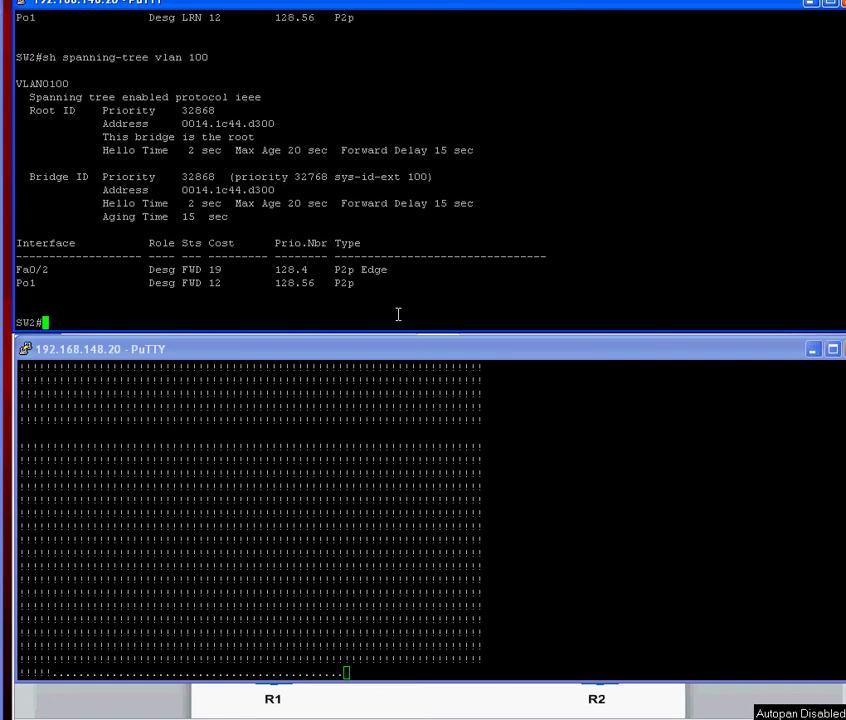
key("Up")
key("Return")
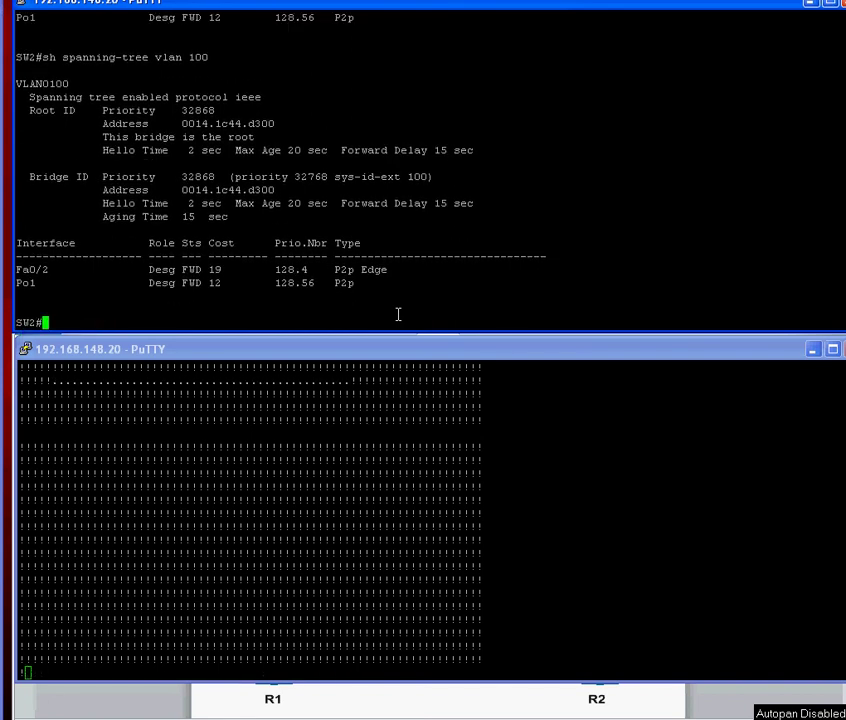